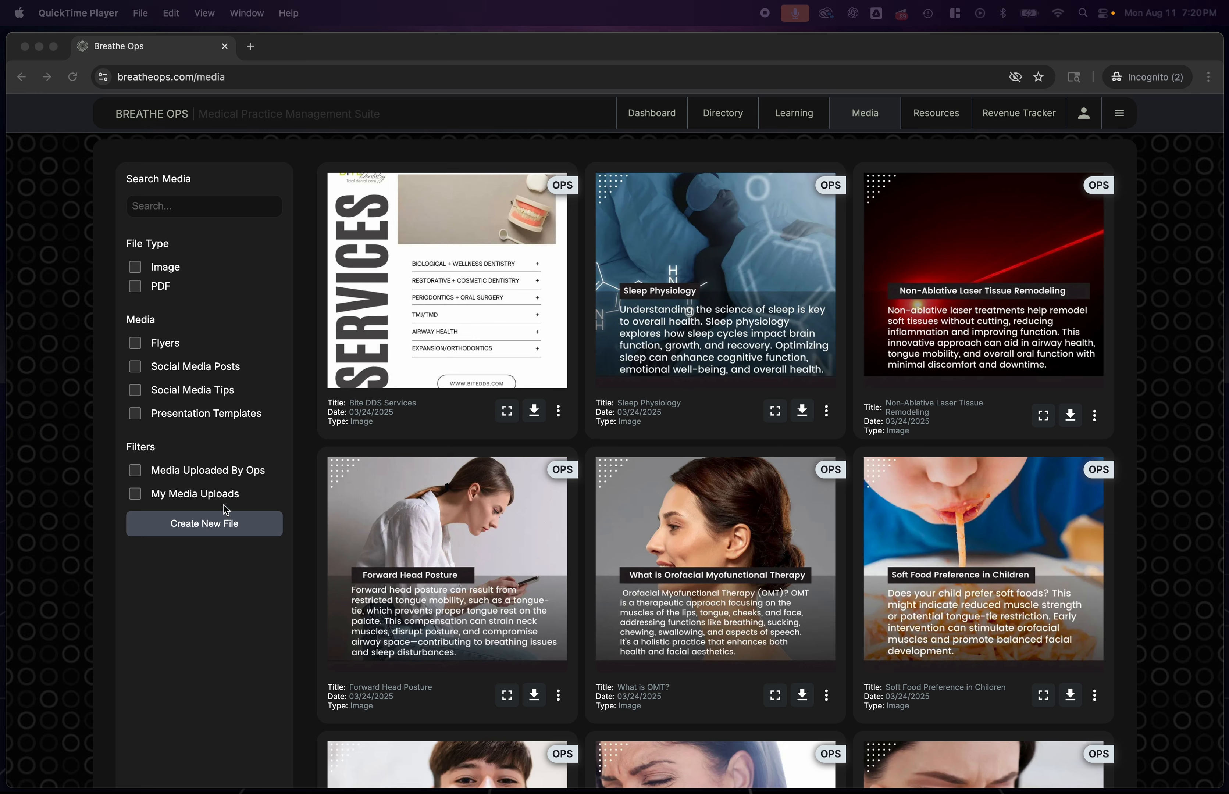
# Preview the Bite DDS Services image at full size, close it, and check the card's options
pyautogui.click(289, 302)
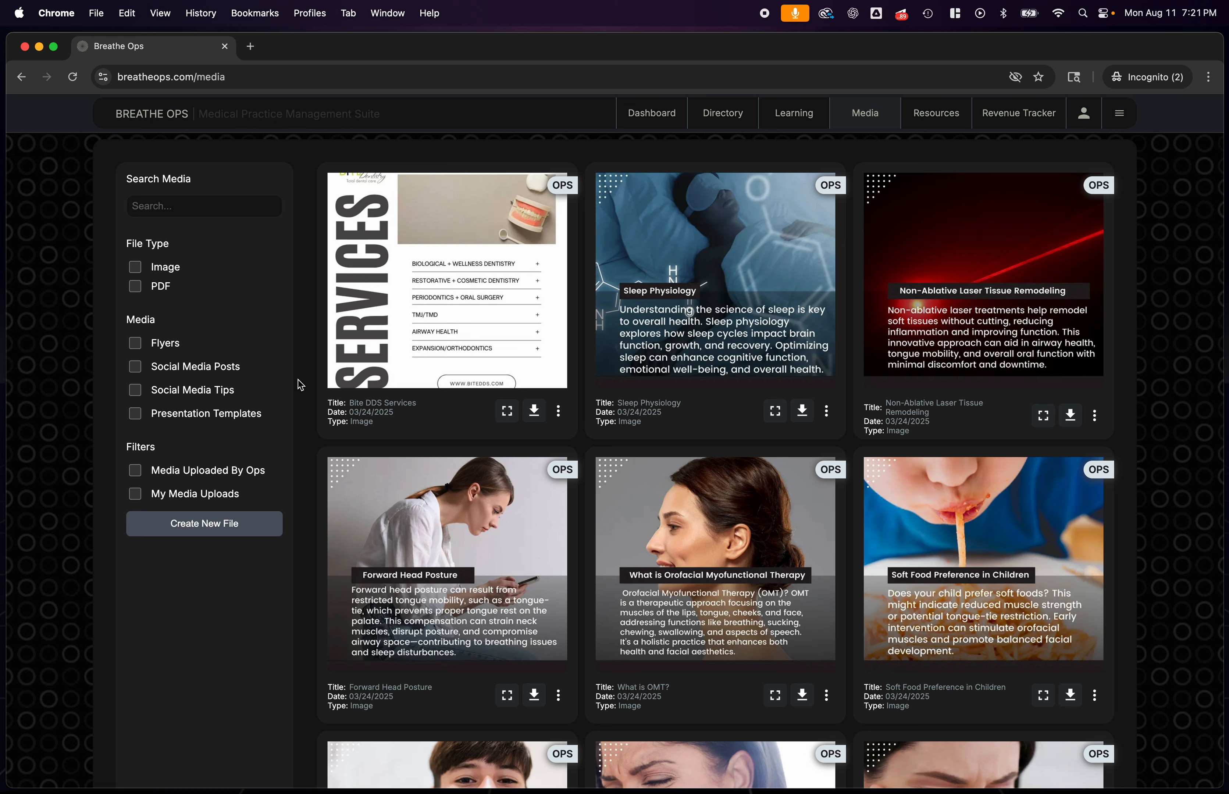
pyautogui.click(208, 207)
pyautogui.click(504, 416)
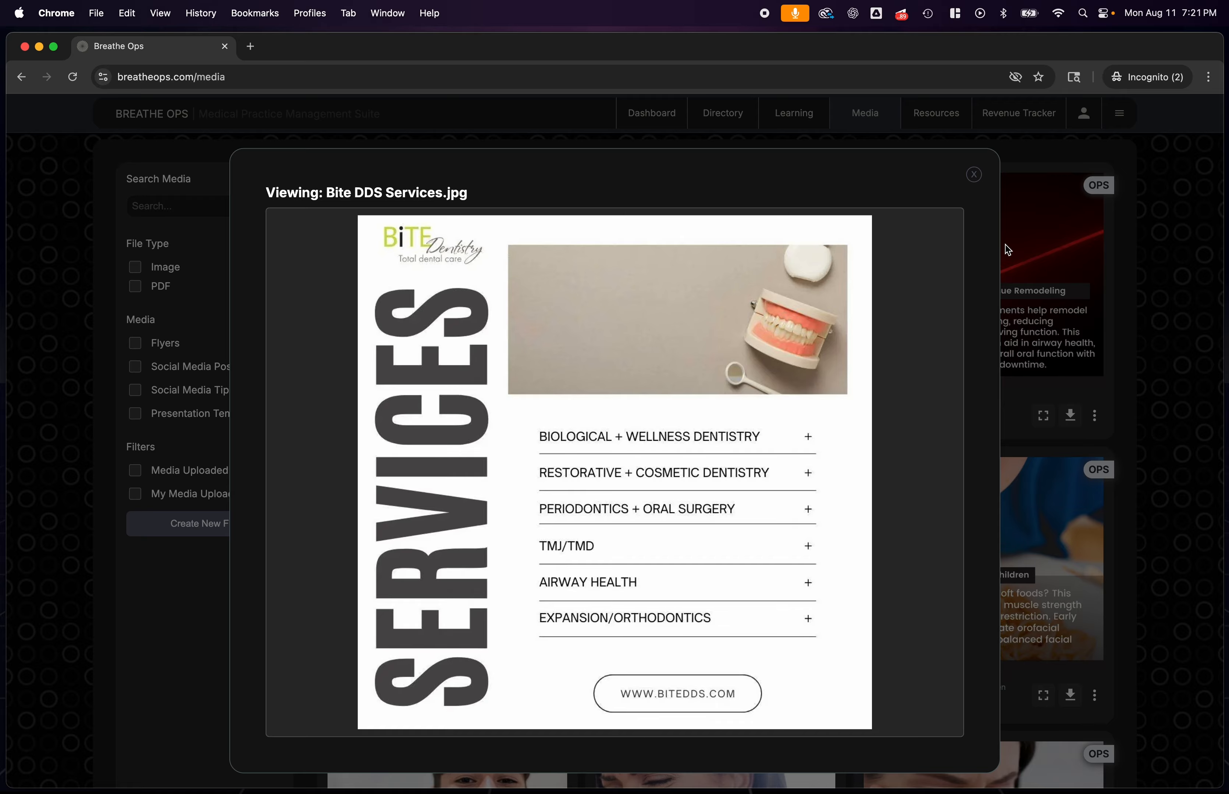
pyautogui.click(973, 176)
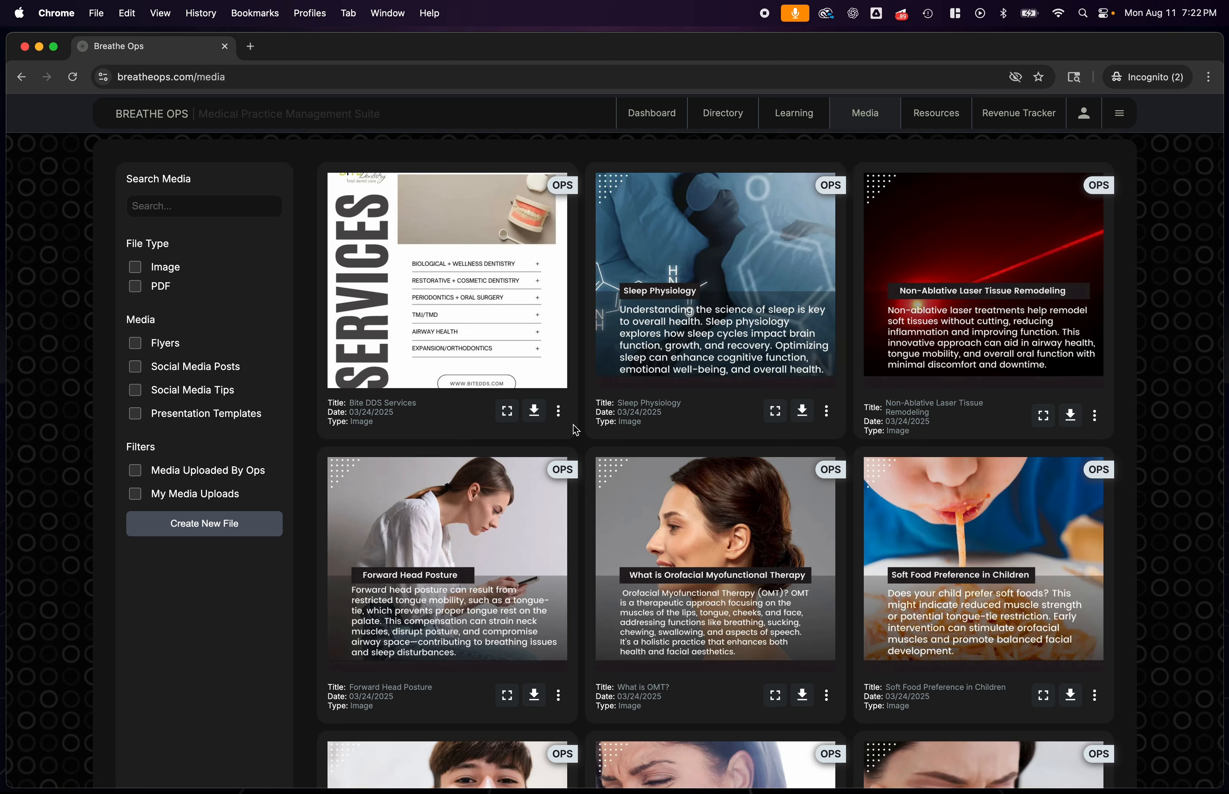
pyautogui.click(560, 418)
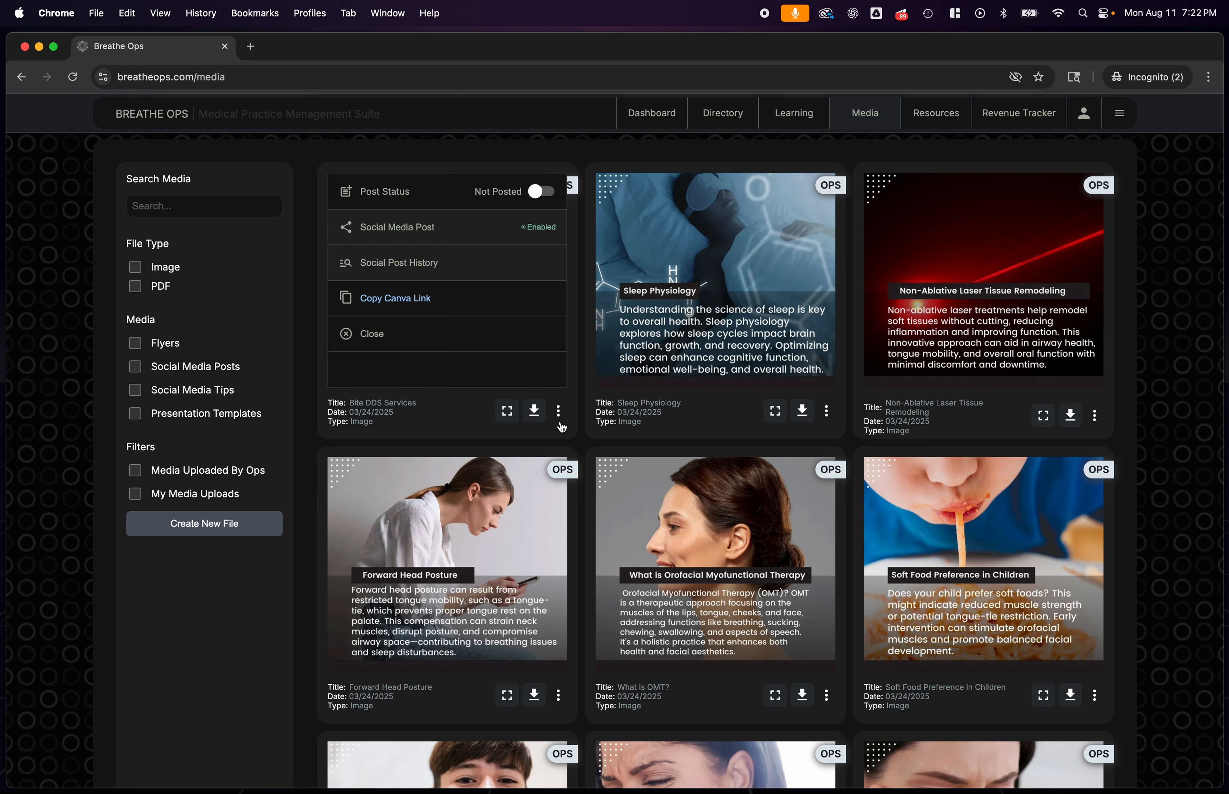
pyautogui.click(559, 414)
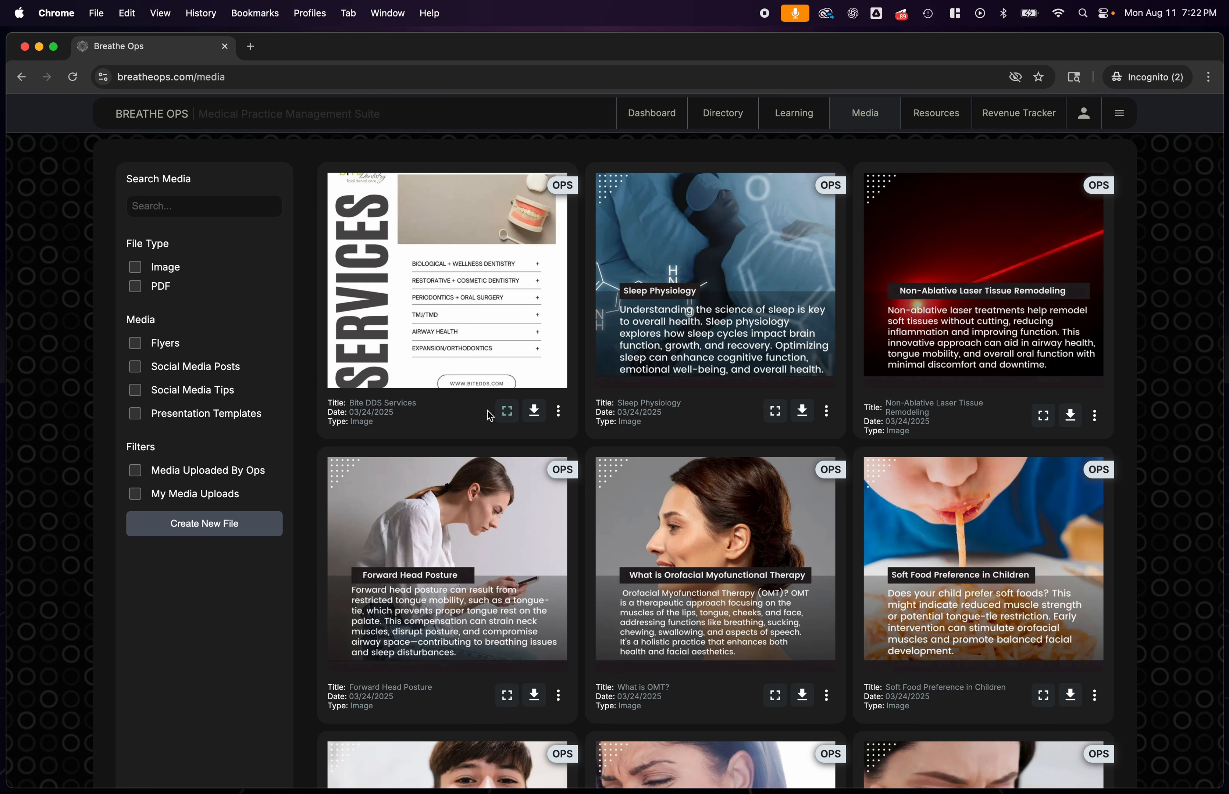
# Start a new media card, add the 1080 x 1080 px image file, and choose the Winter Wolf Airway department
pyautogui.click(197, 525)
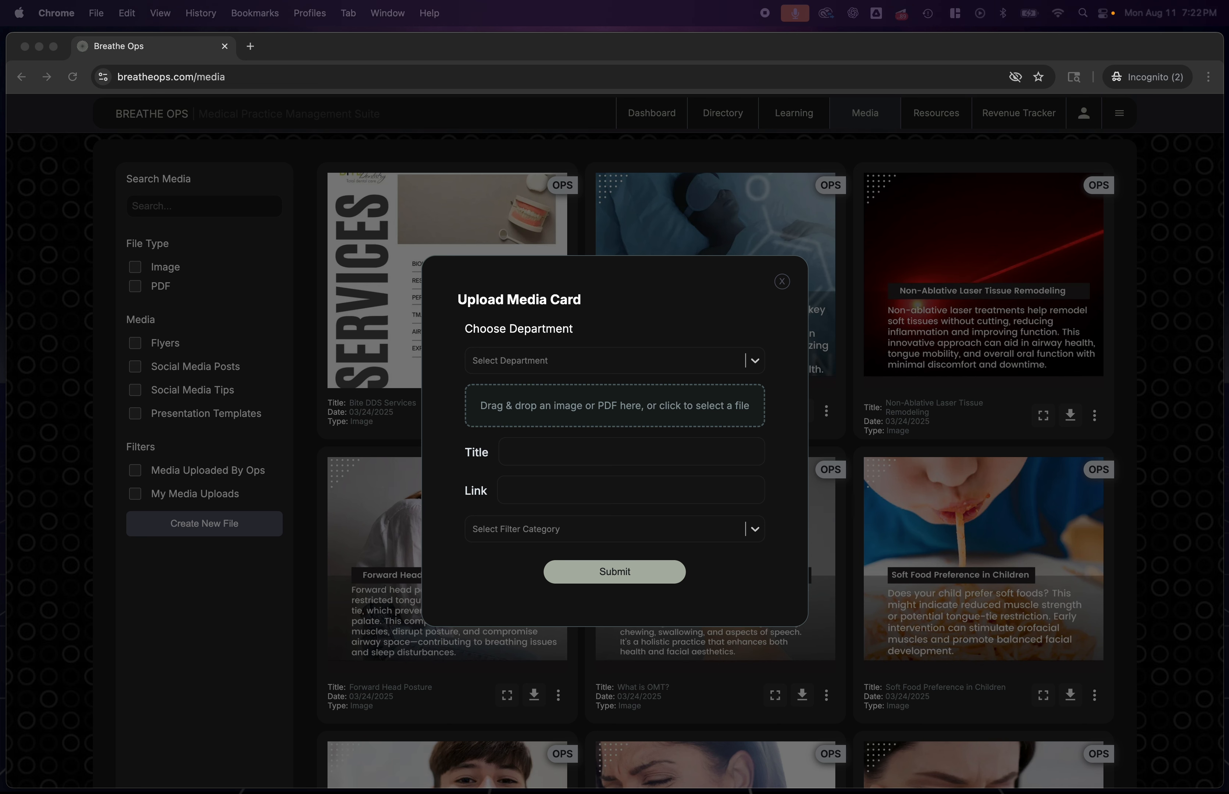
pyautogui.moveTo(0, 418); pyautogui.dragTo(508, 397)
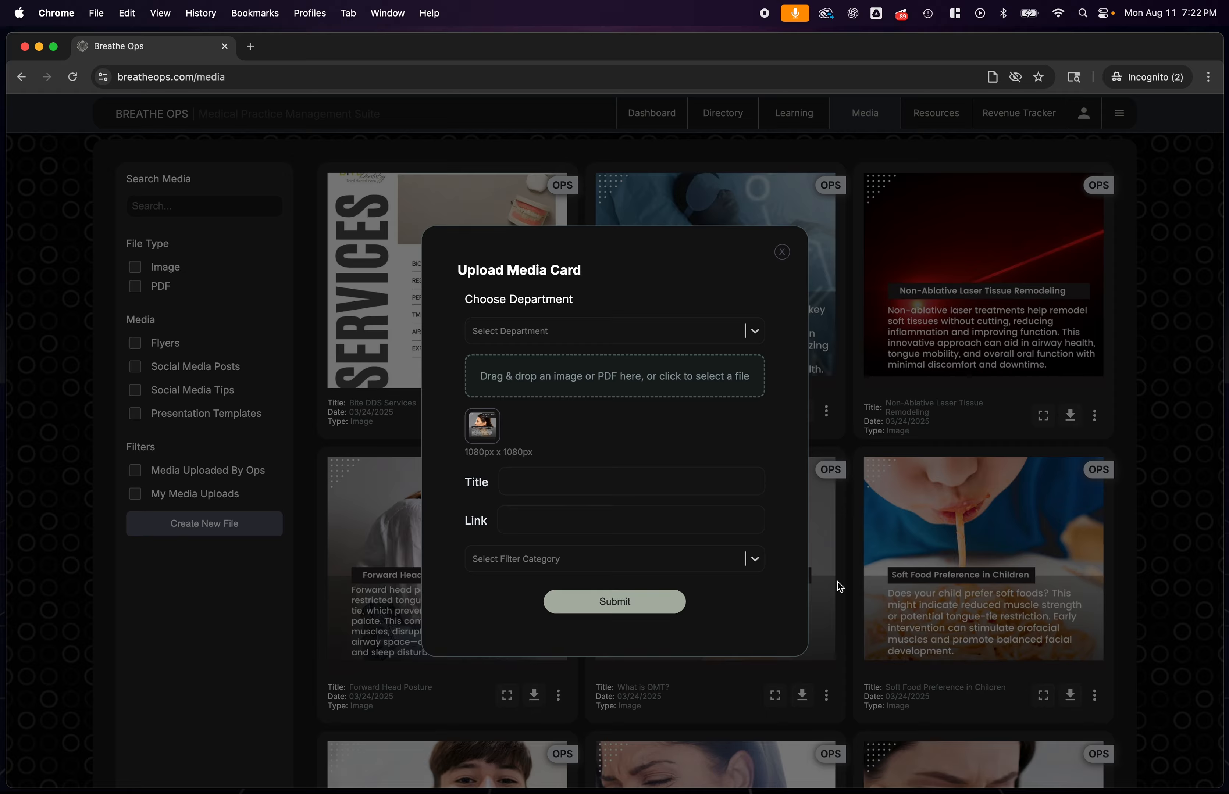
pyautogui.click(752, 326)
pyautogui.click(486, 365)
# Title the media card "What is OMT?", assign it the Social Media Posts category, and submit it
pyautogui.click(616, 473)
pyautogui.write('What is OMT')
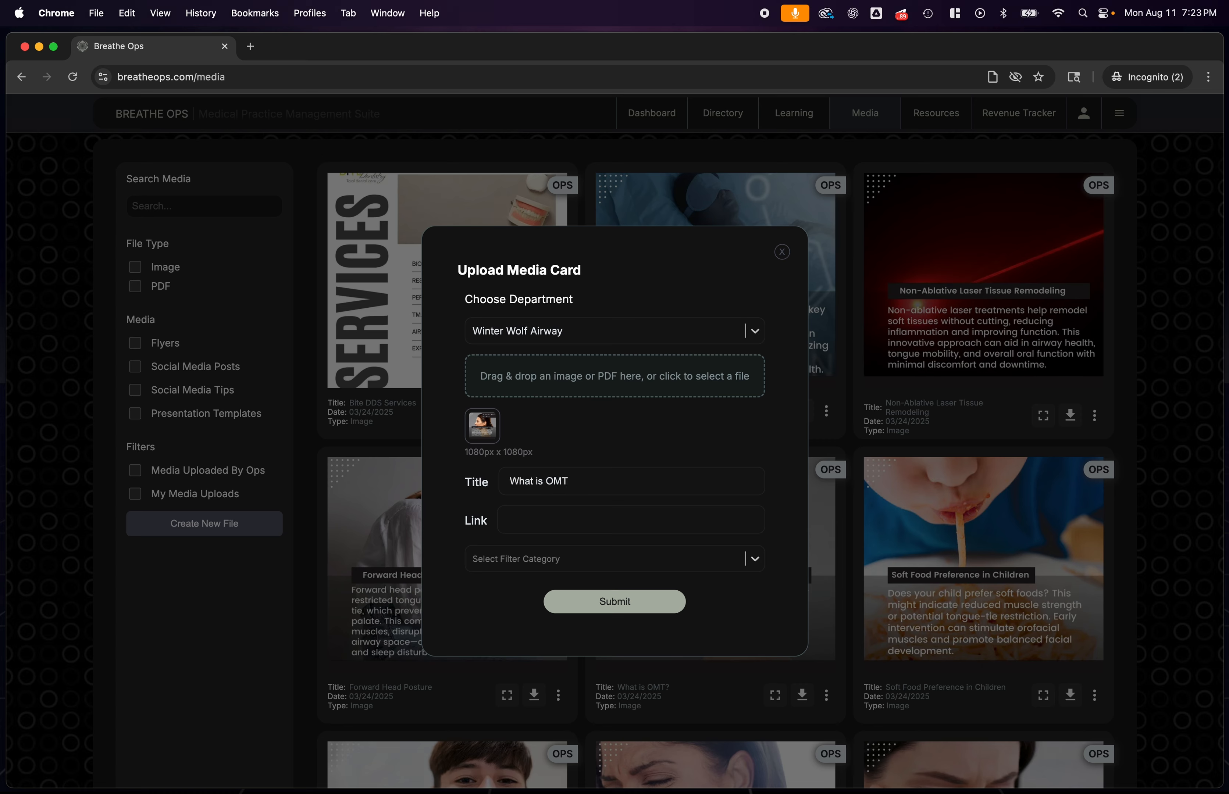
pyautogui.write('?')
pyautogui.click(532, 564)
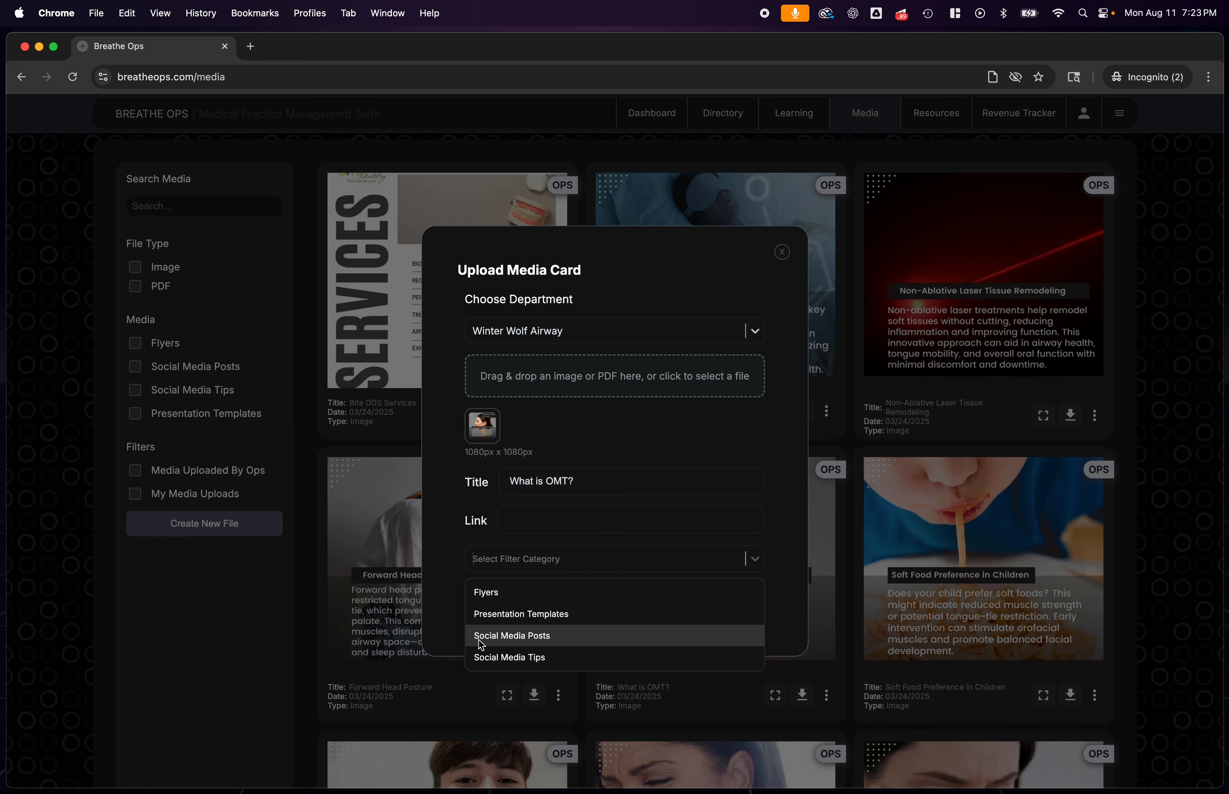
pyautogui.click(514, 645)
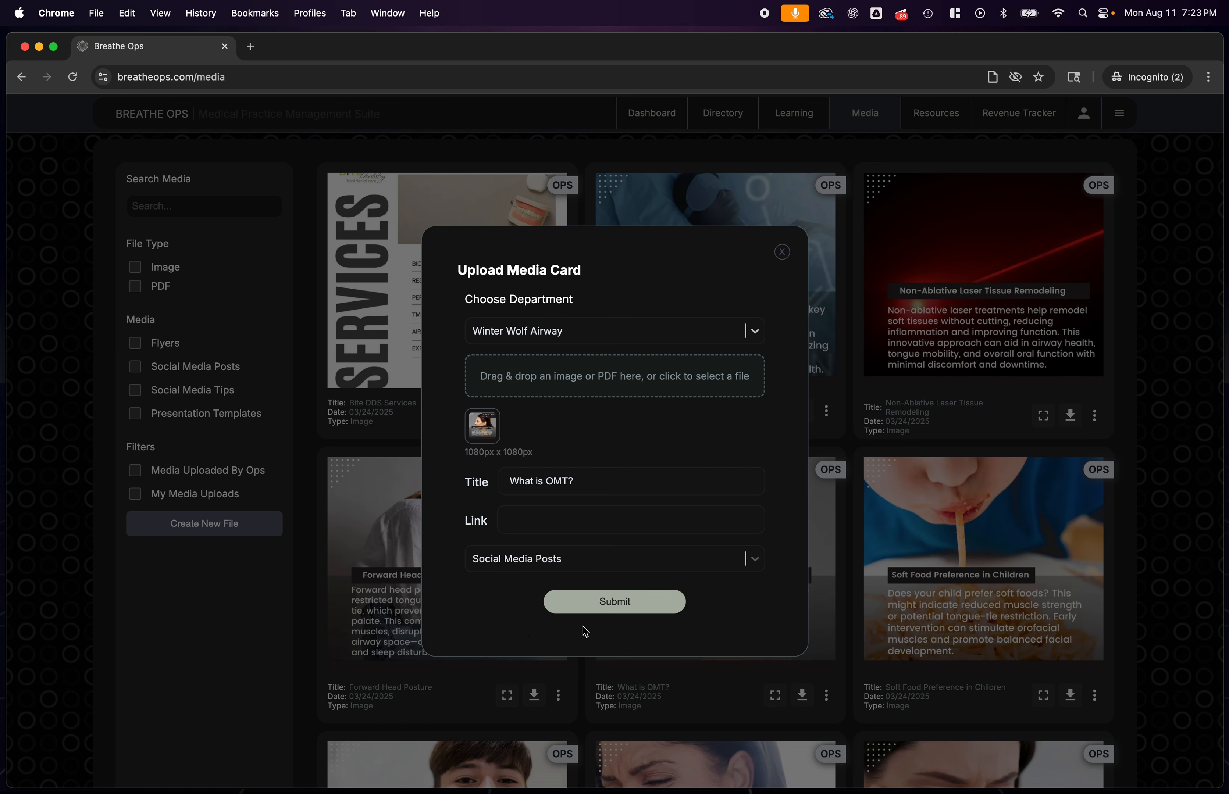
pyautogui.click(587, 609)
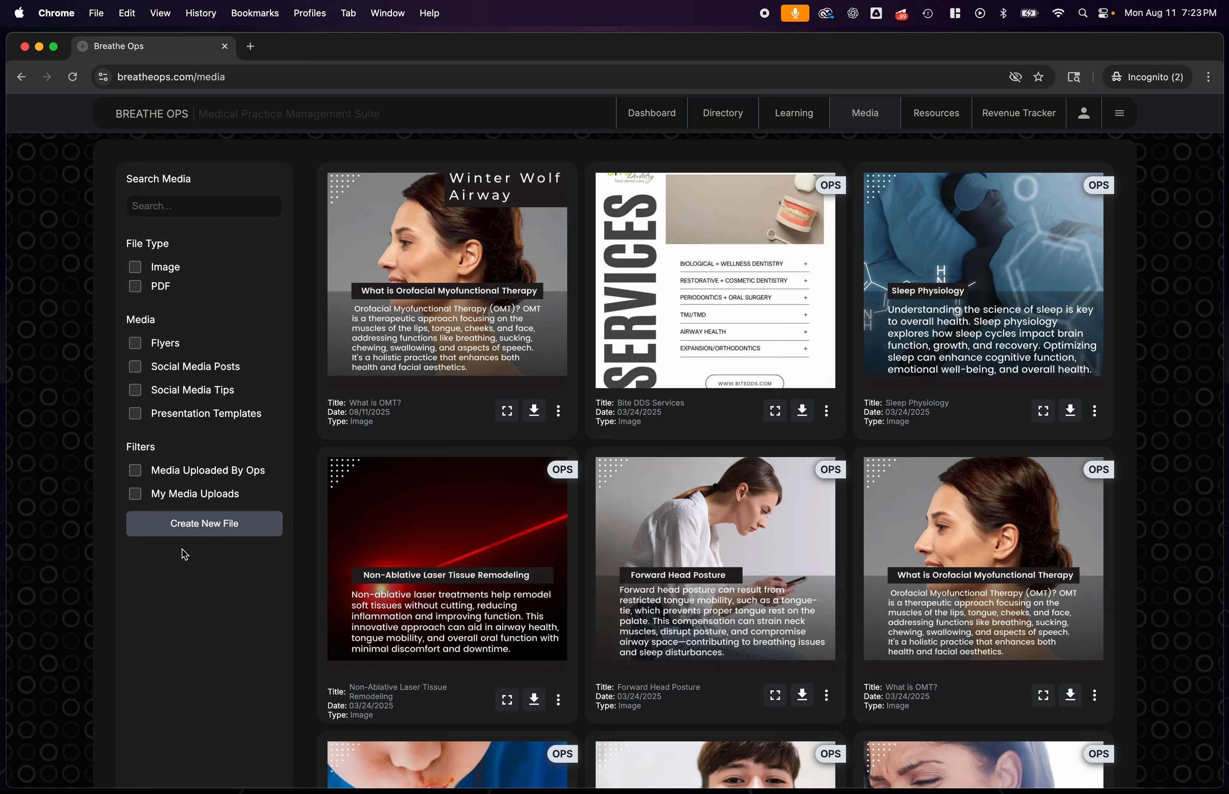
# Filter the library to My Media Uploads, clear the filter, and check the options of the new What is OMT? card
pyautogui.click(139, 496)
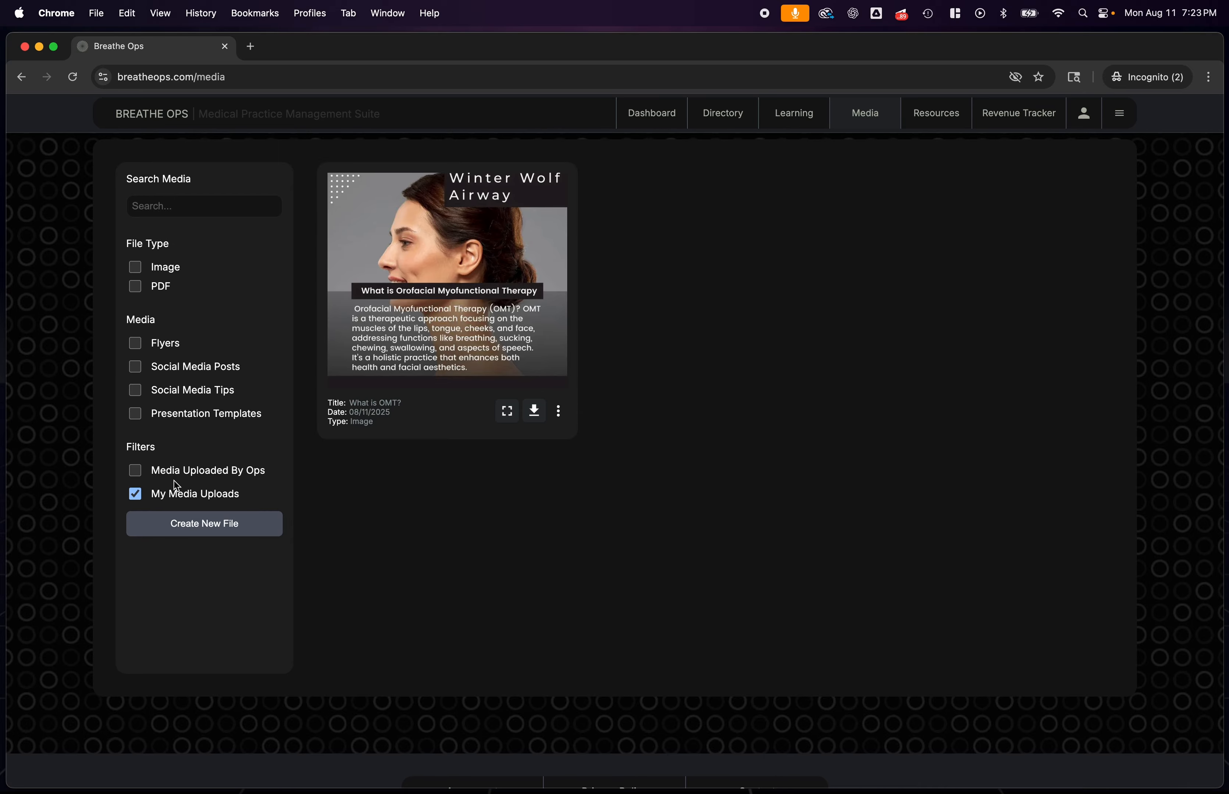
pyautogui.click(139, 496)
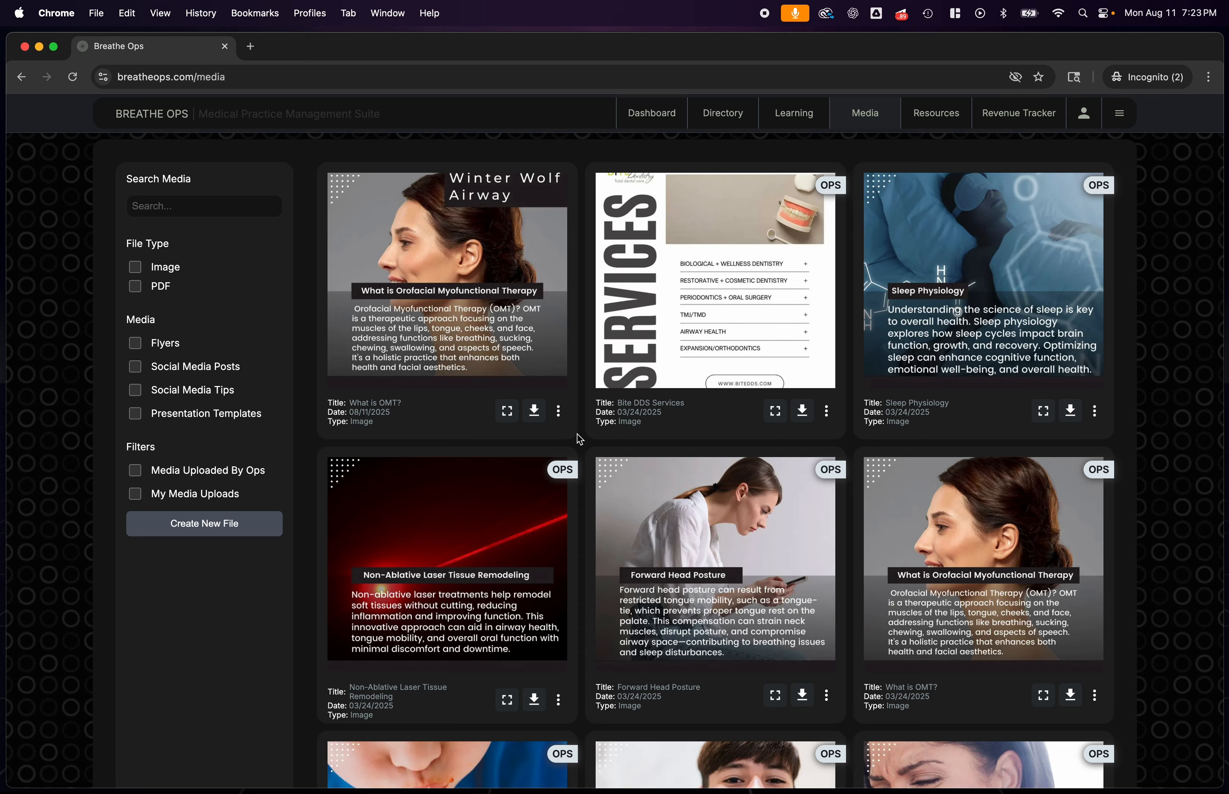
pyautogui.click(558, 412)
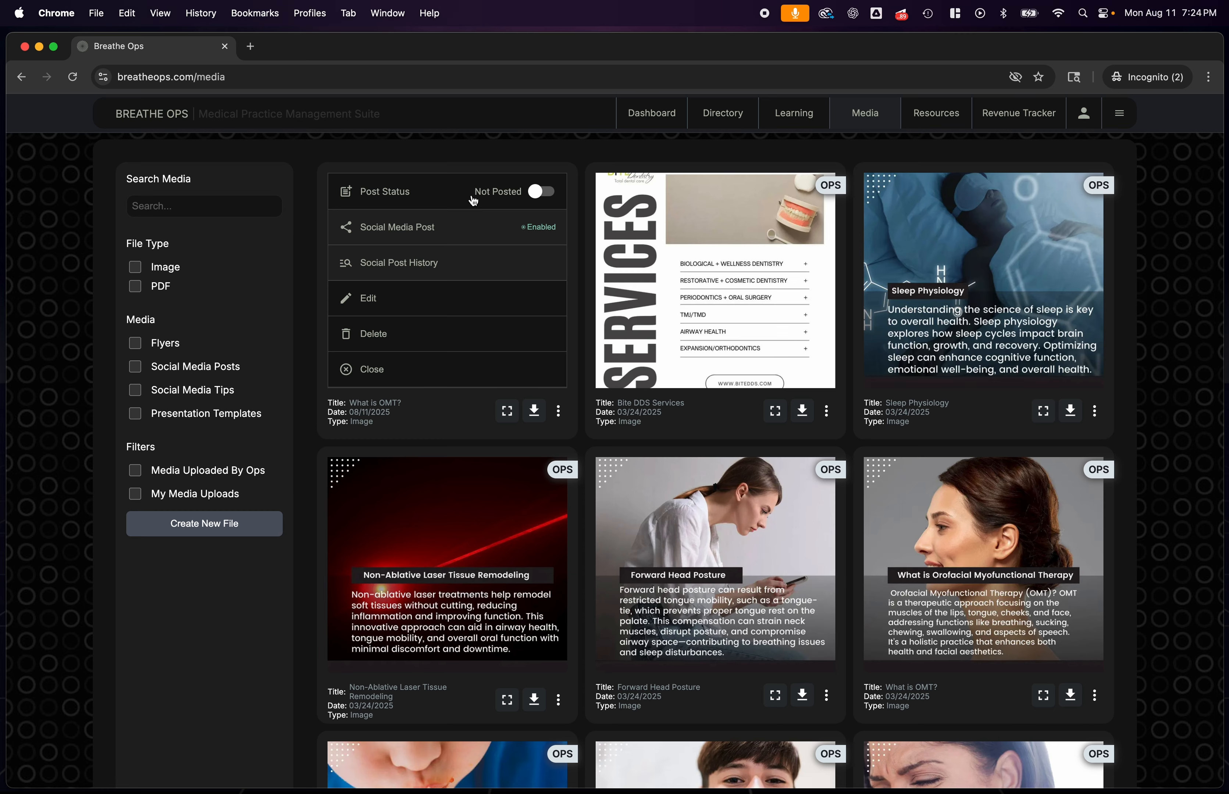
pyautogui.click(558, 412)
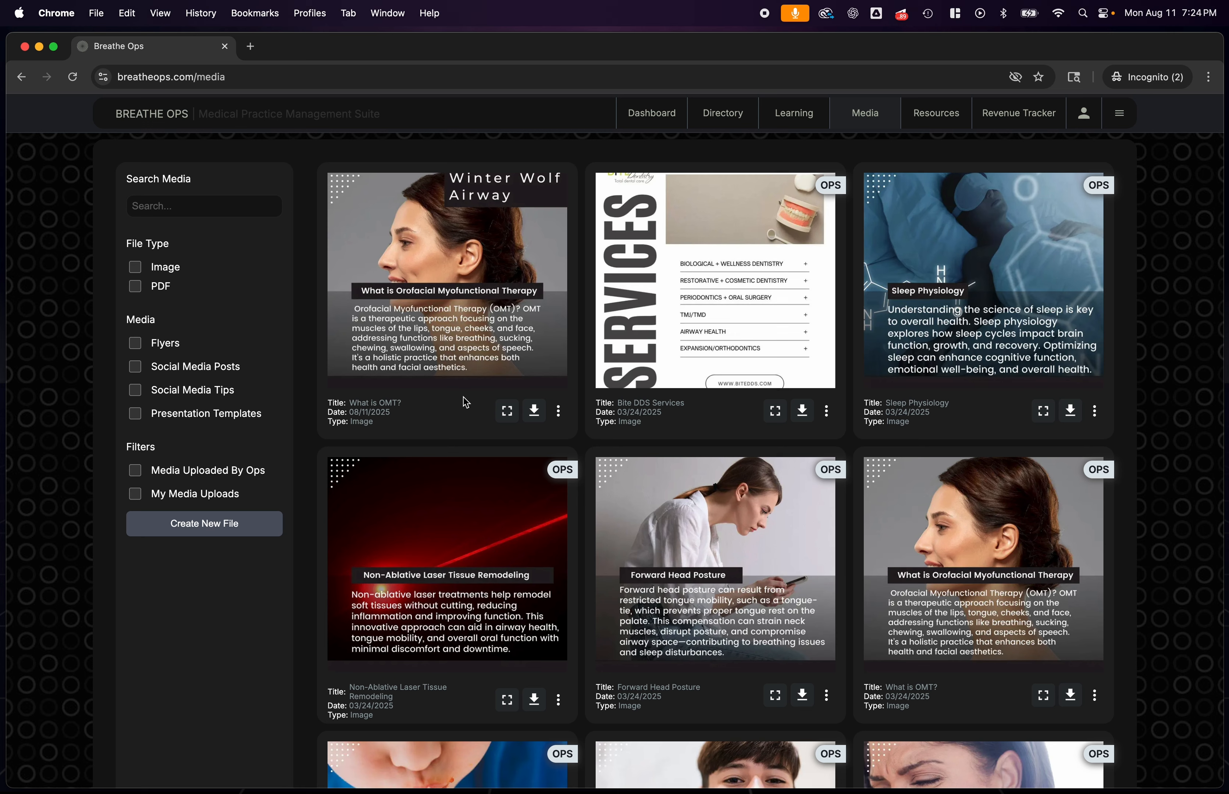
# Mark the new What is OMT? card as Posted with the post date 08/11/2025 and save the status
pyautogui.click(558, 412)
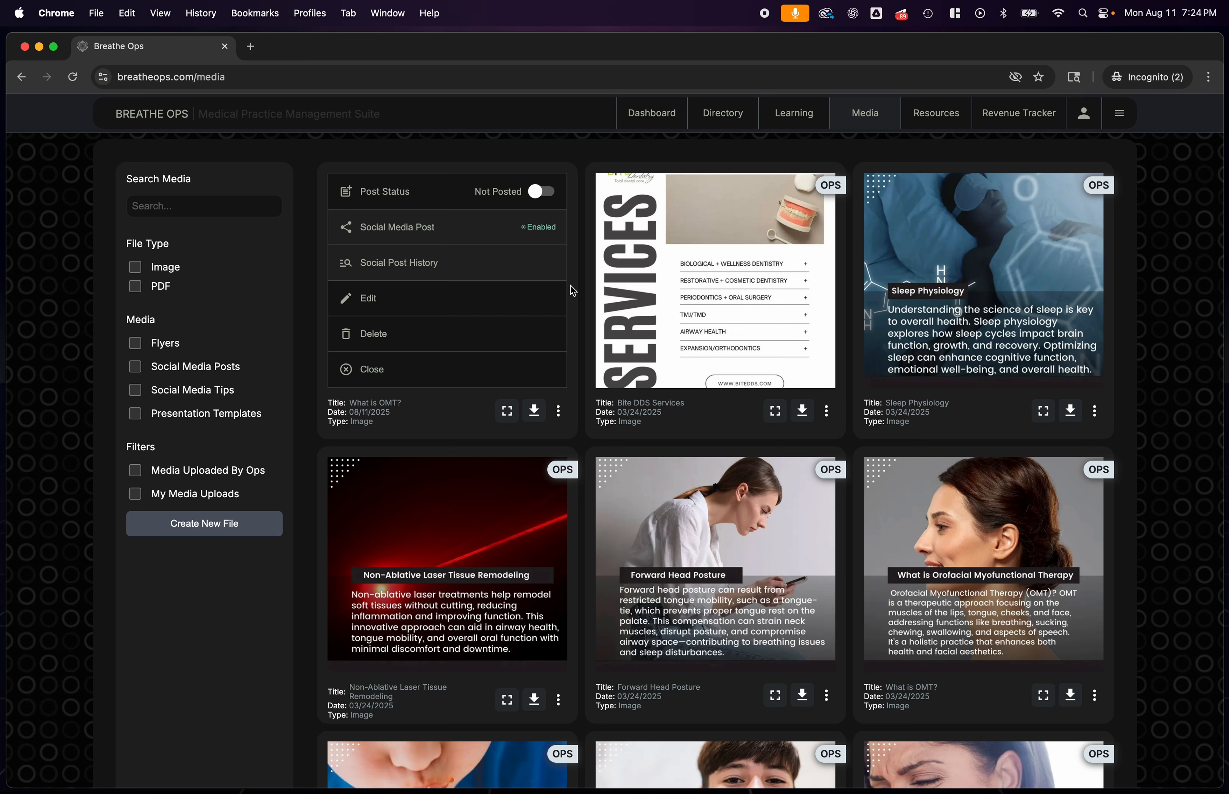
pyautogui.click(543, 191)
pyautogui.click(483, 233)
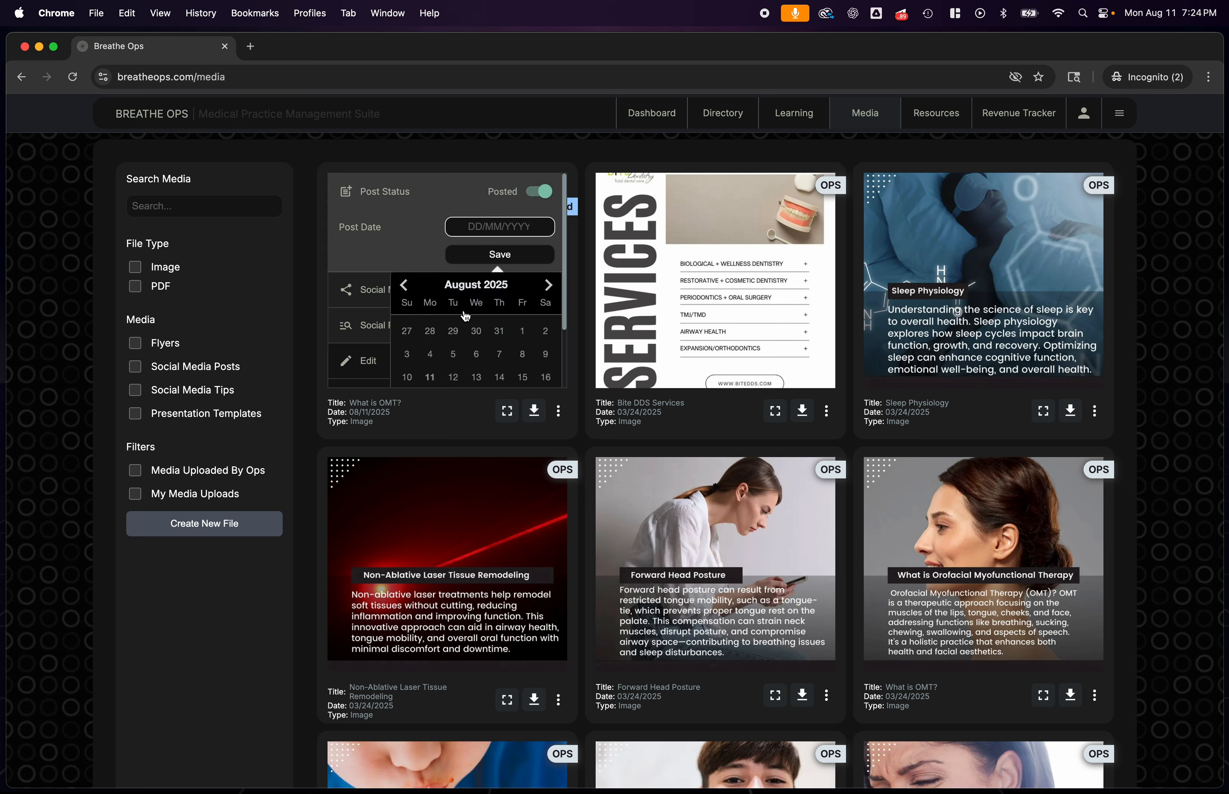
pyautogui.scroll(-2, 465, 331)
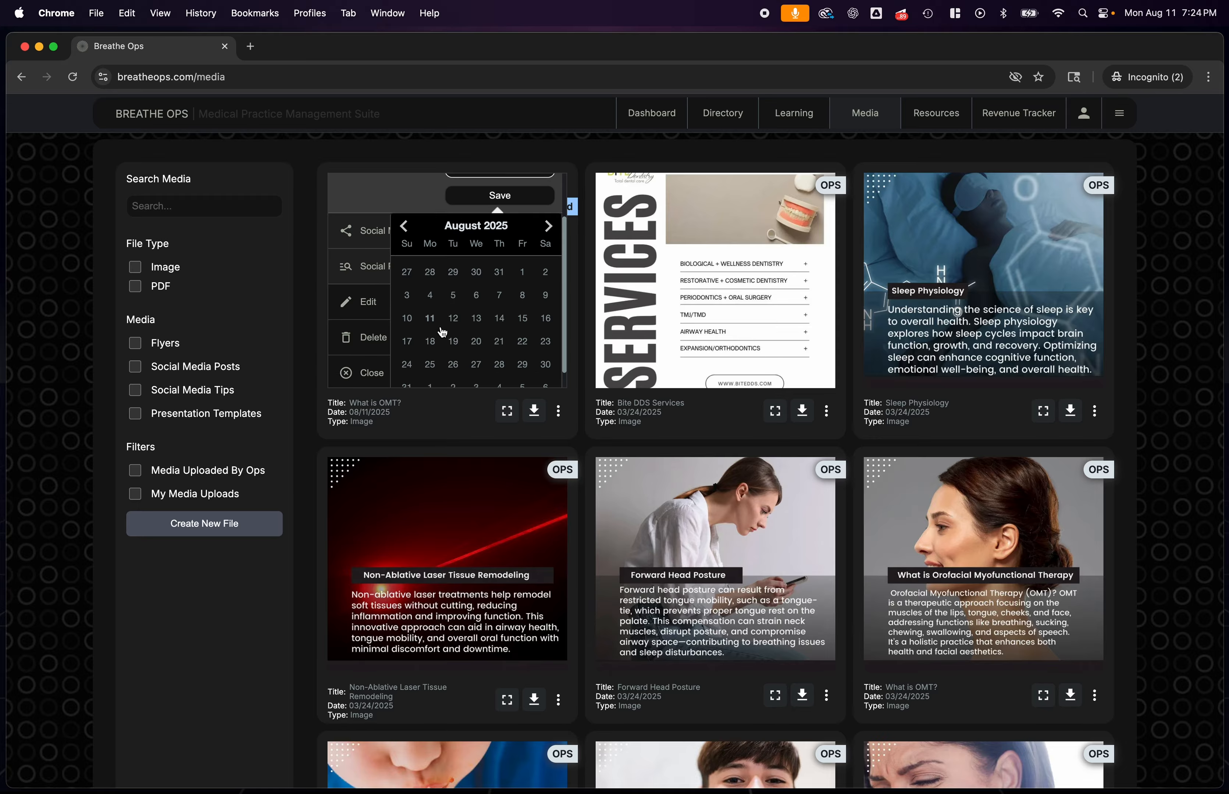
pyautogui.click(428, 318)
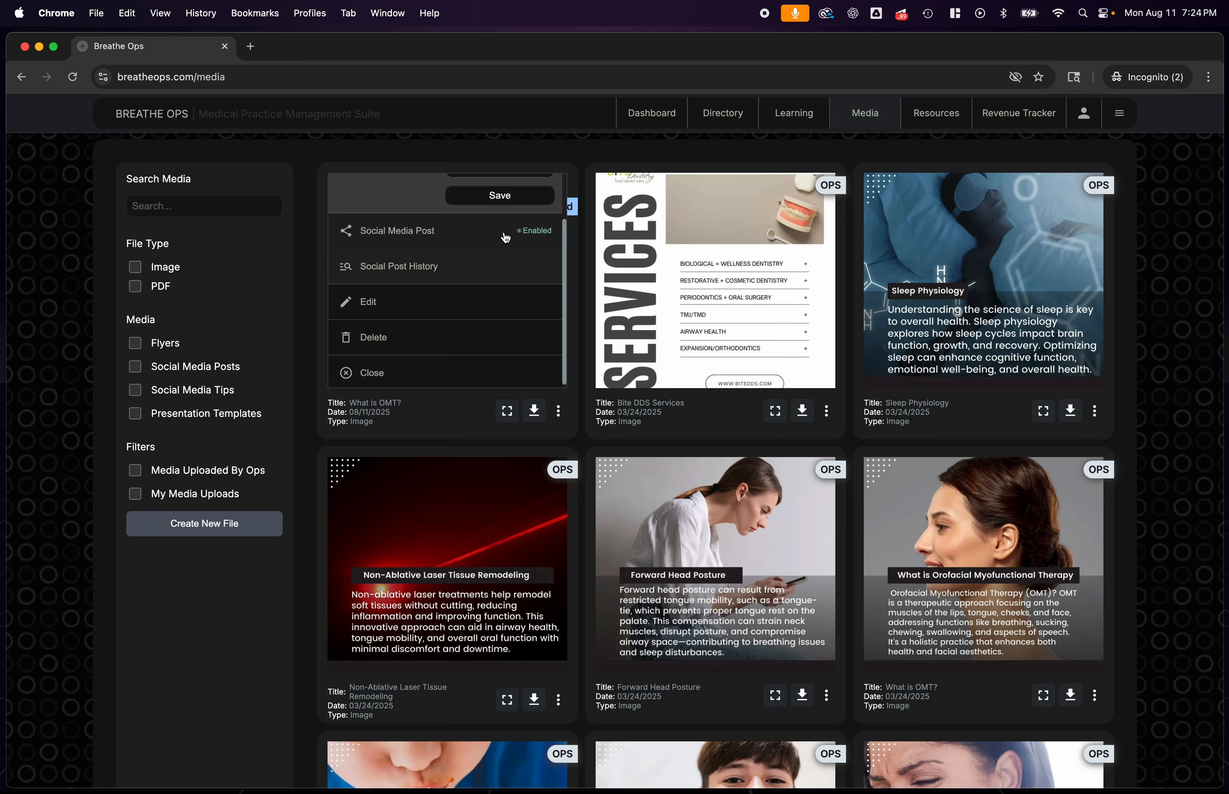
pyautogui.scroll(2, 486, 295)
pyautogui.click(492, 267)
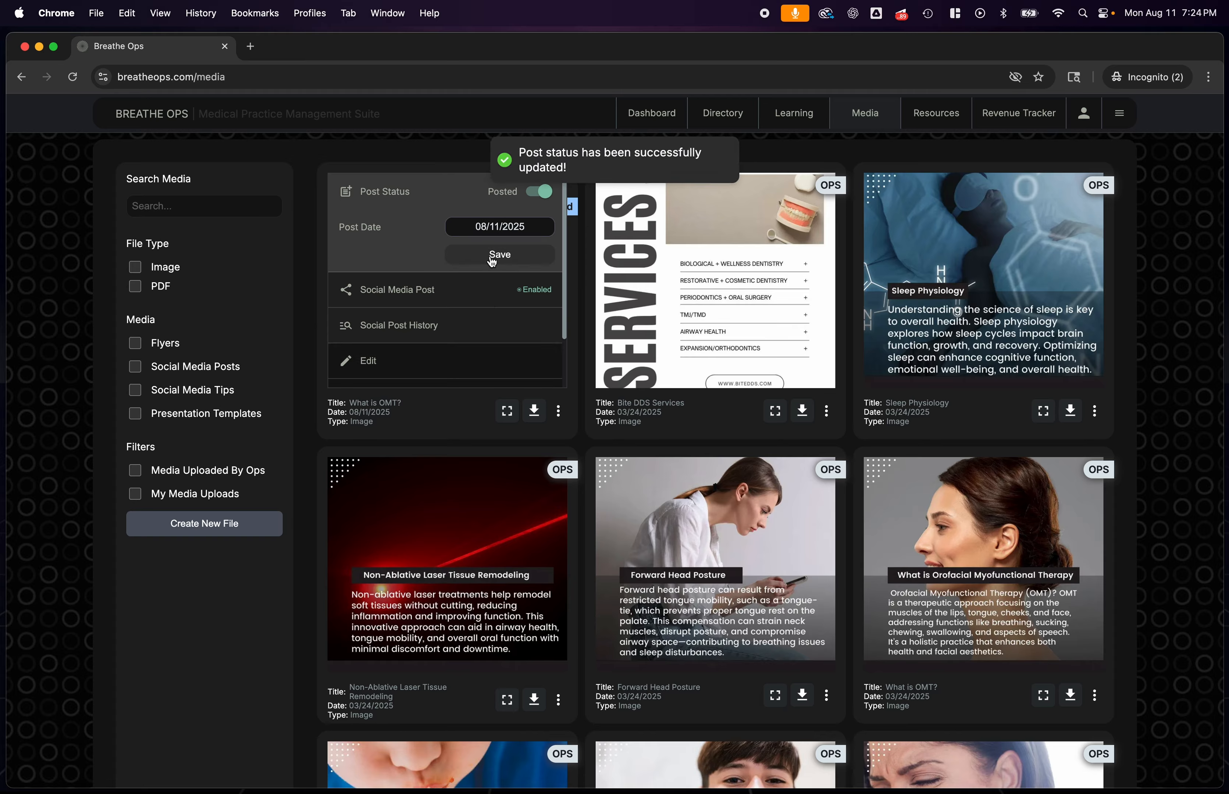
pyautogui.click(559, 413)
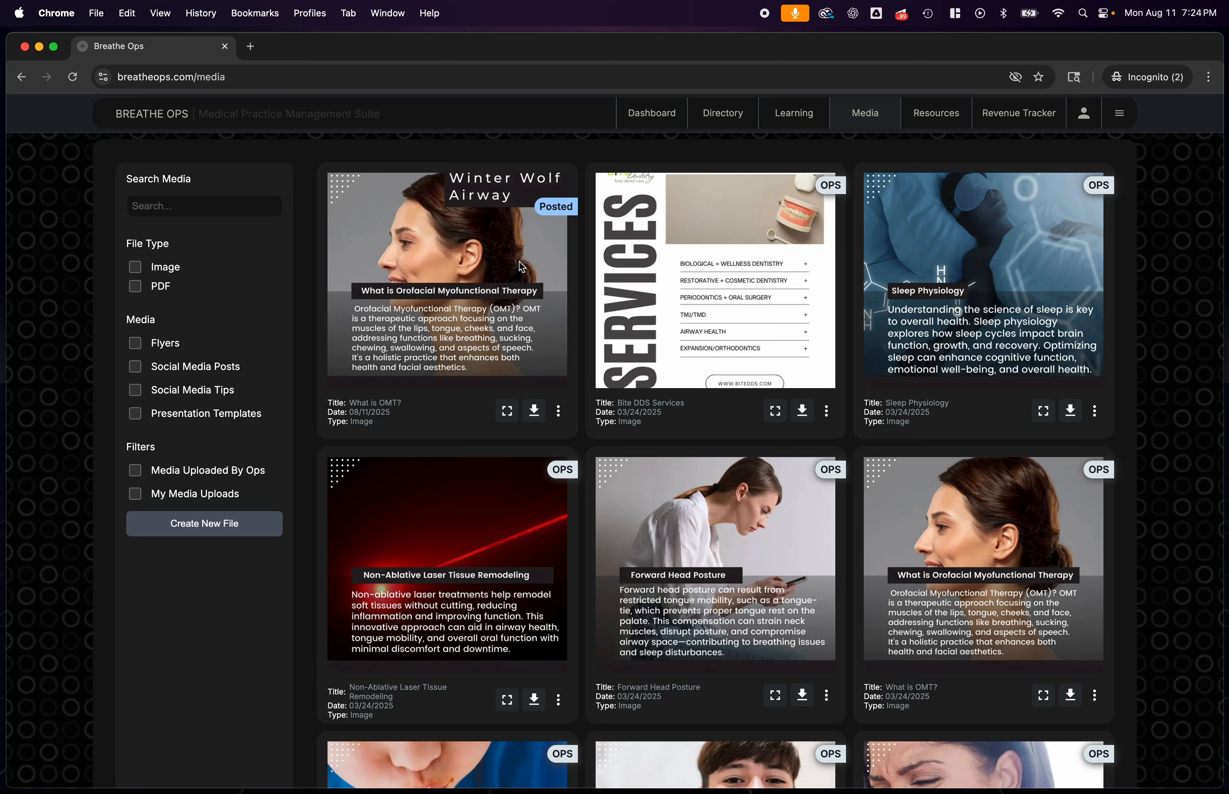
# Switch the What is OMT? card's post status back to Not Posted
pyautogui.click(559, 412)
pyautogui.click(537, 194)
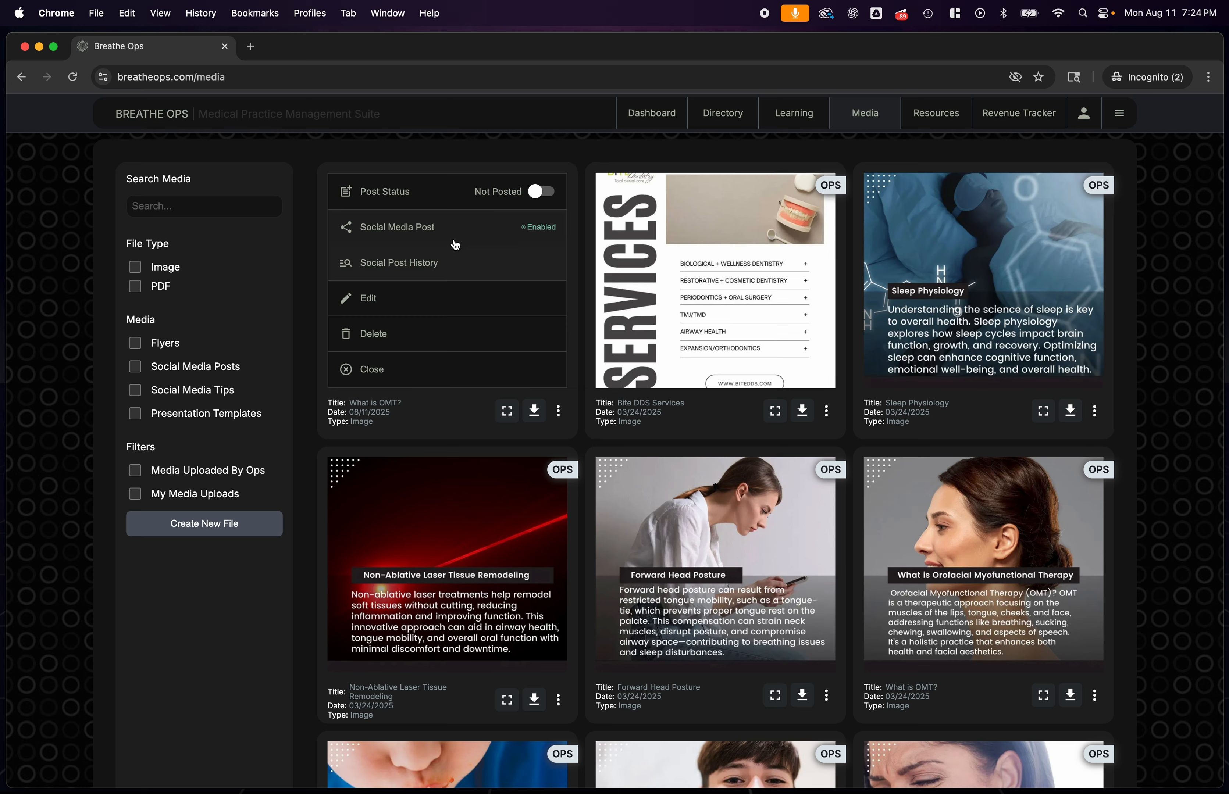
pyautogui.press('space')
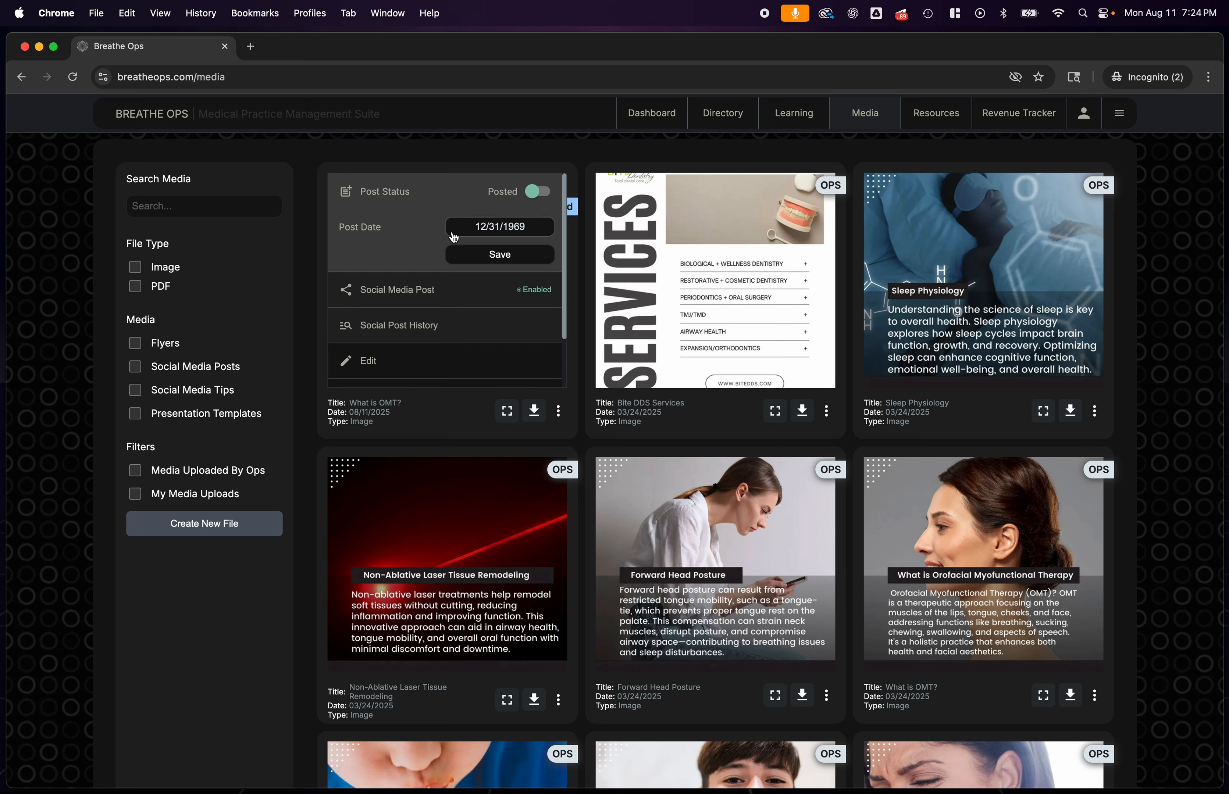
pyautogui.press('space')
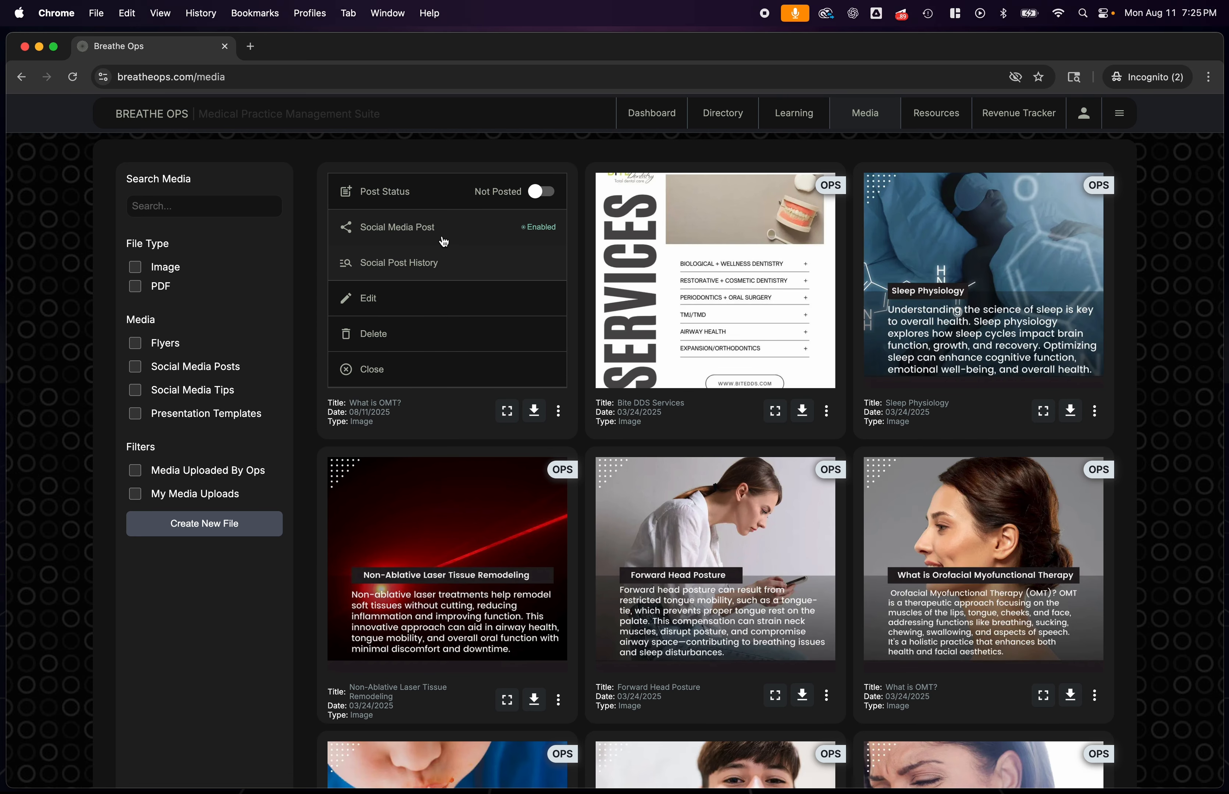
pyautogui.click(453, 230)
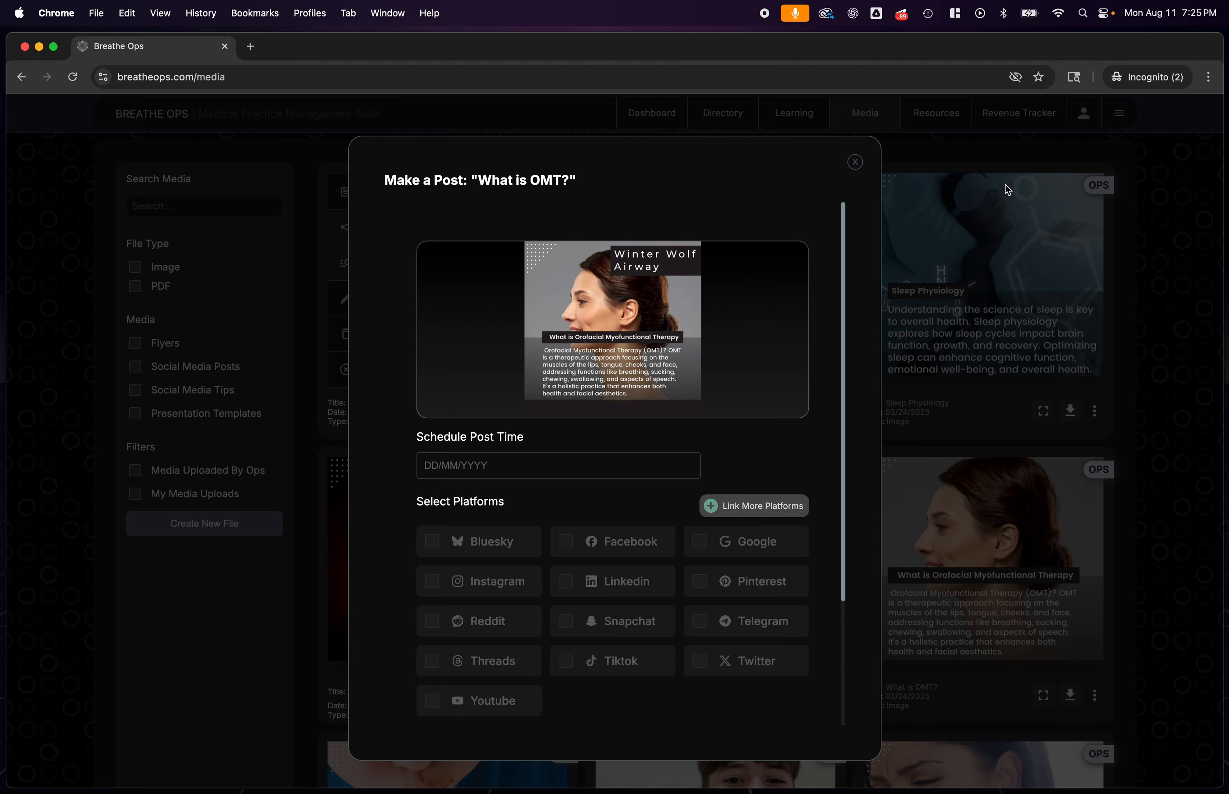
pyautogui.click(855, 162)
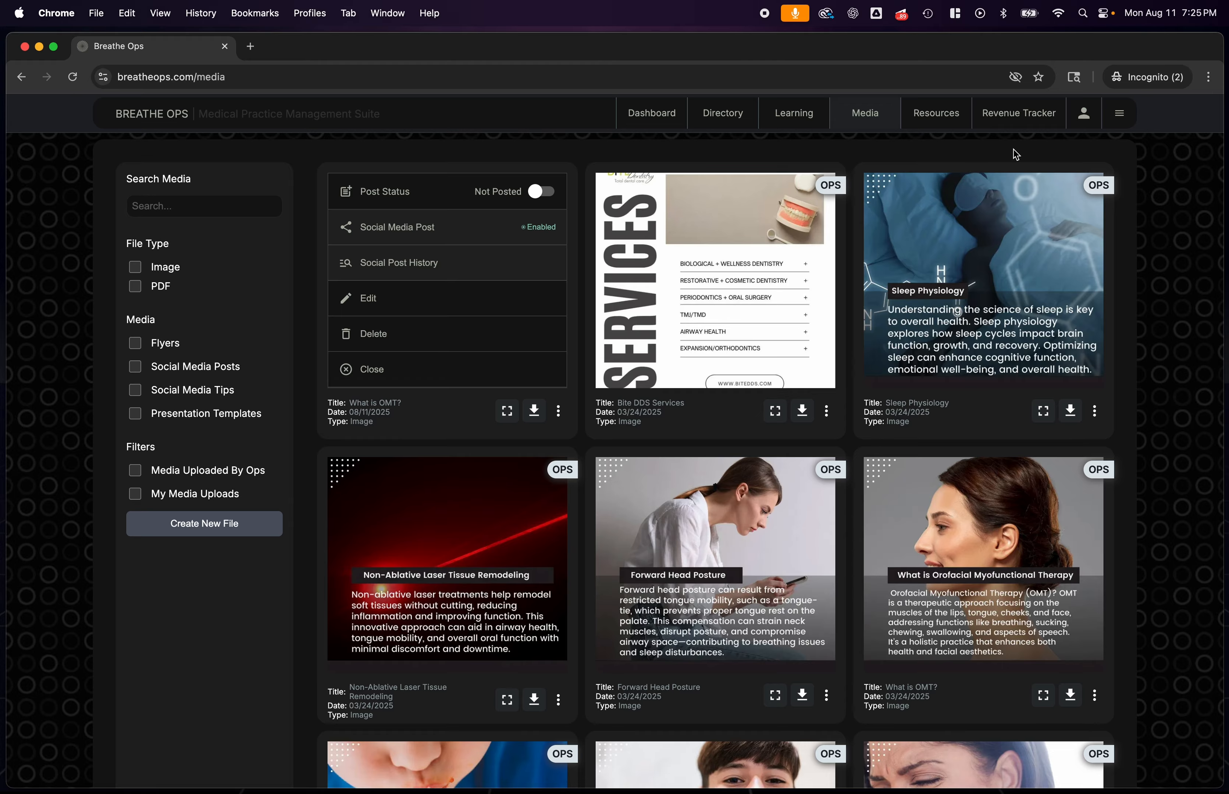
pyautogui.click(1119, 115)
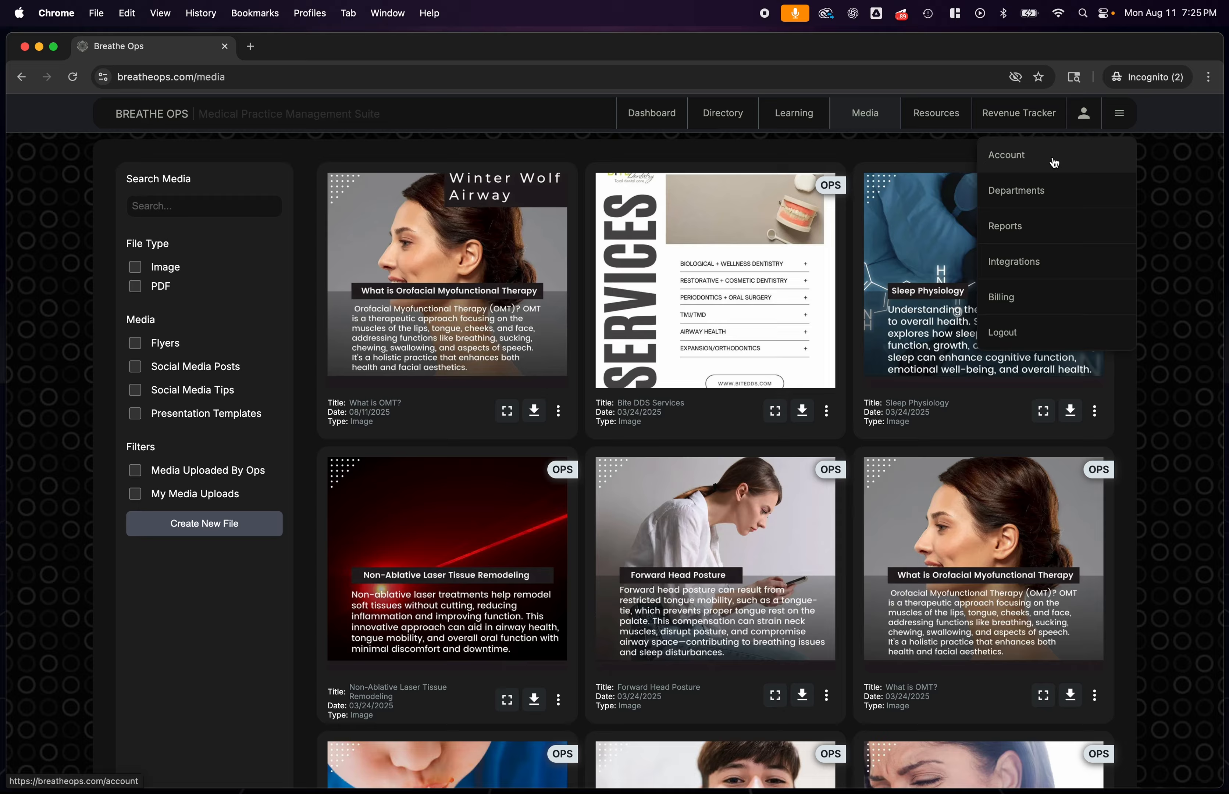
pyautogui.click(581, 434)
# Start a social media post from the new What is OMT? card and open the window for linking more platforms
pyautogui.click(559, 411)
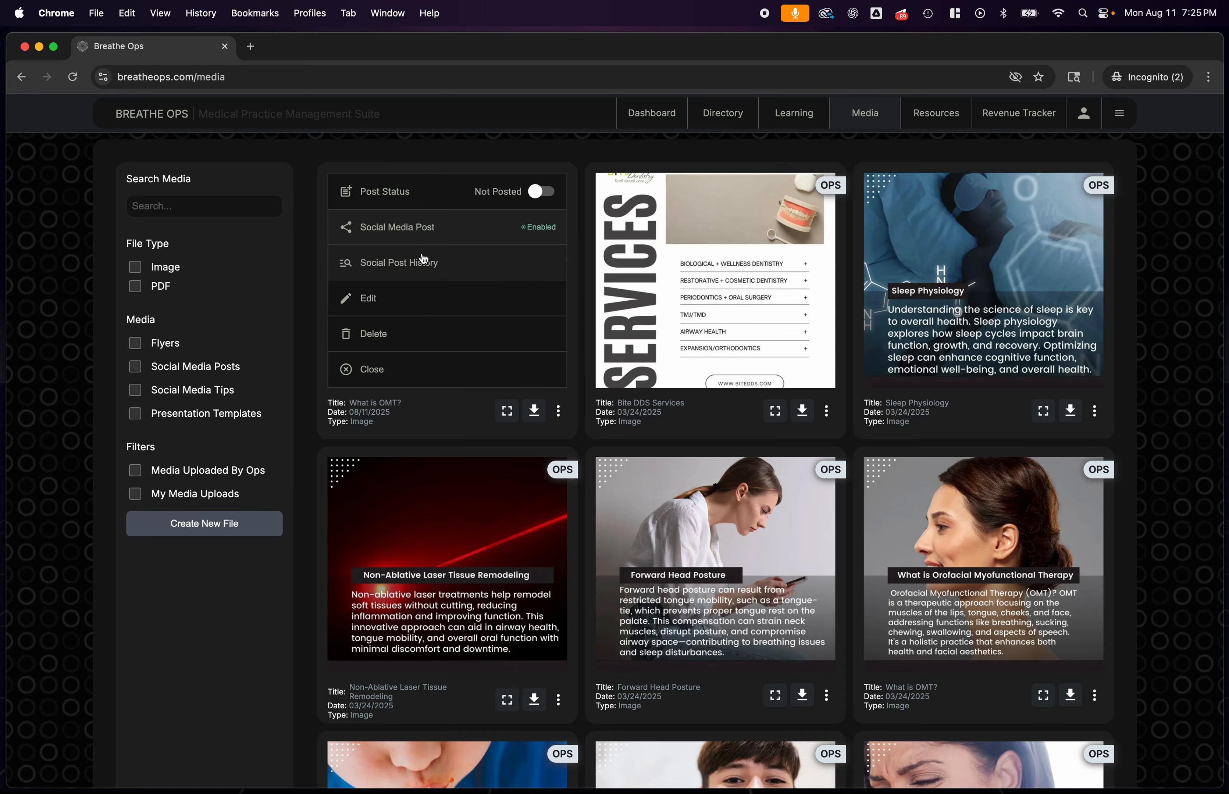
pyautogui.click(365, 230)
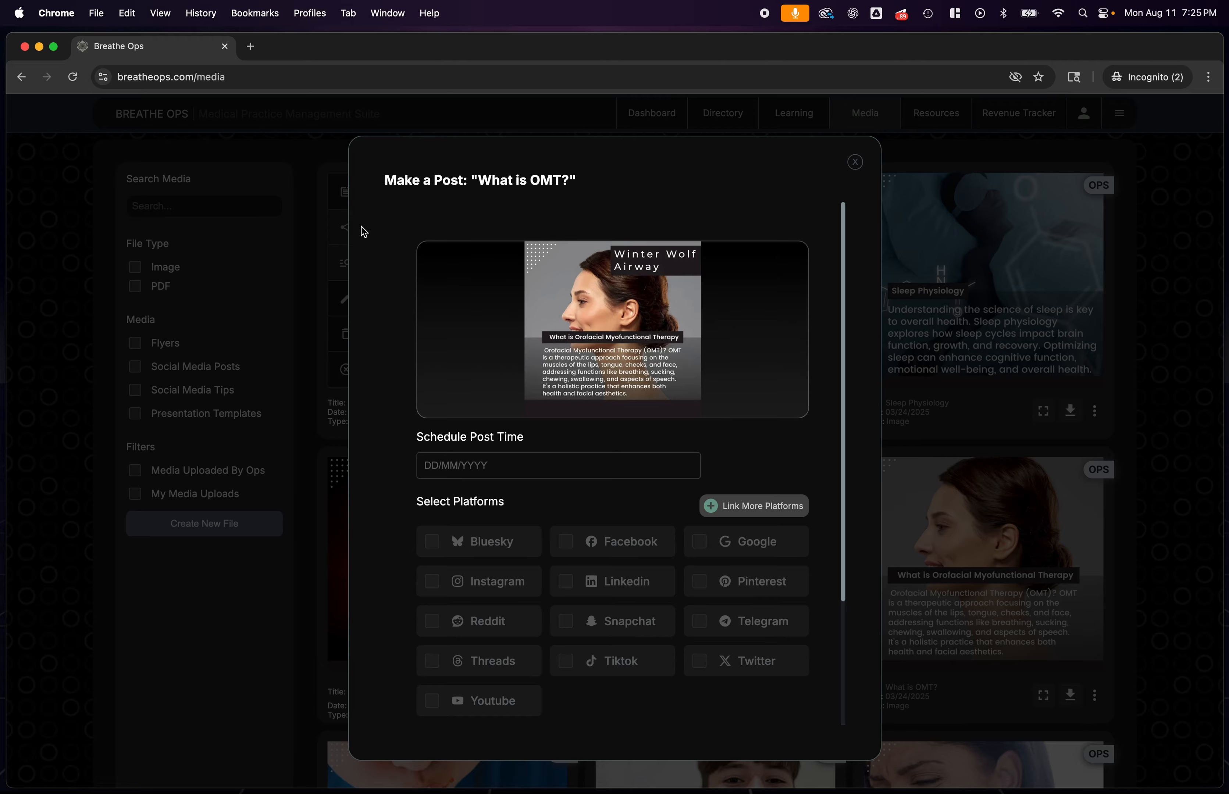
pyautogui.scroll(-3, 587, 708)
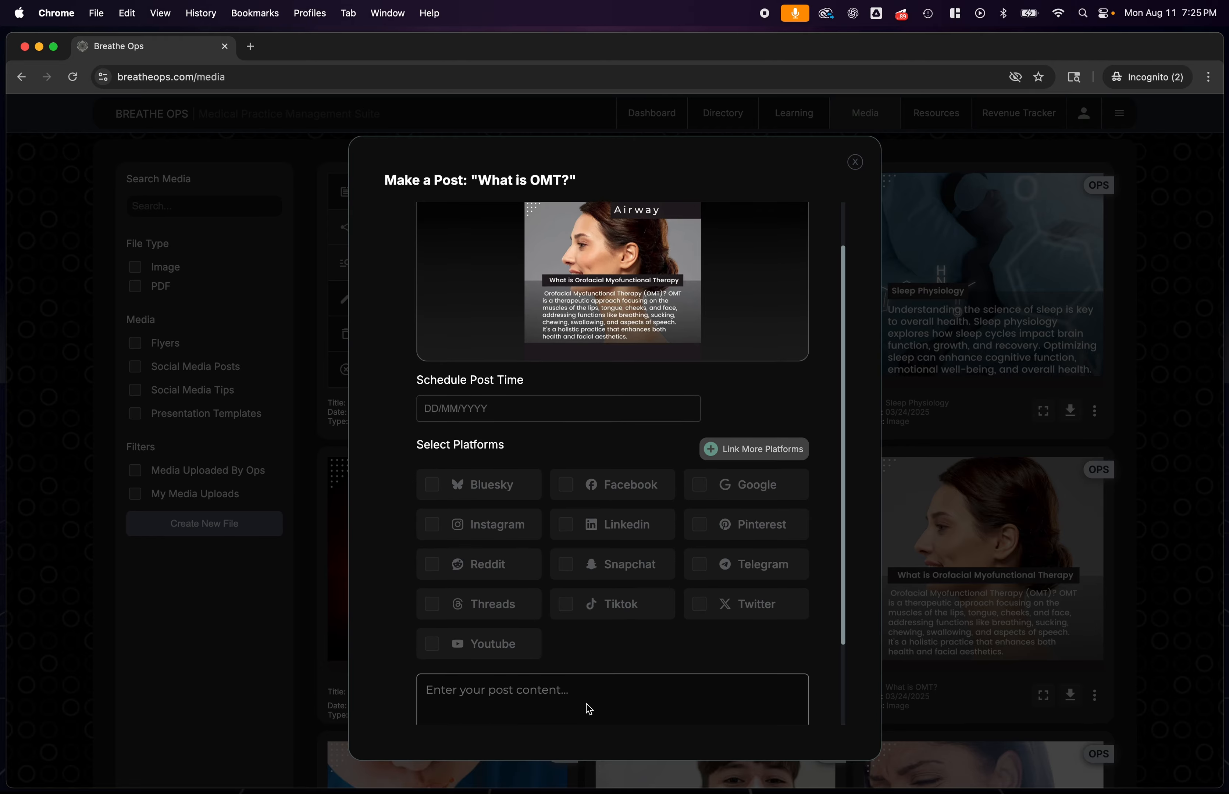
pyautogui.scroll(1, 620, 626)
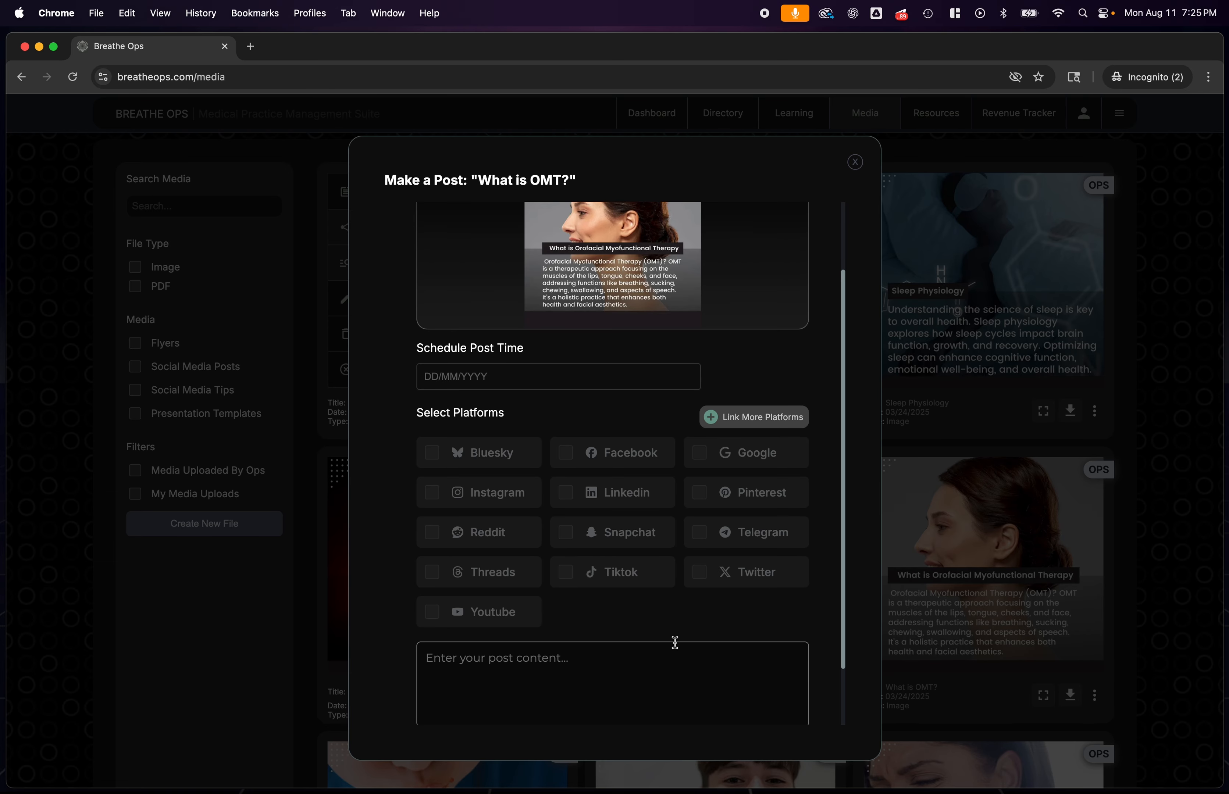
pyautogui.click(755, 422)
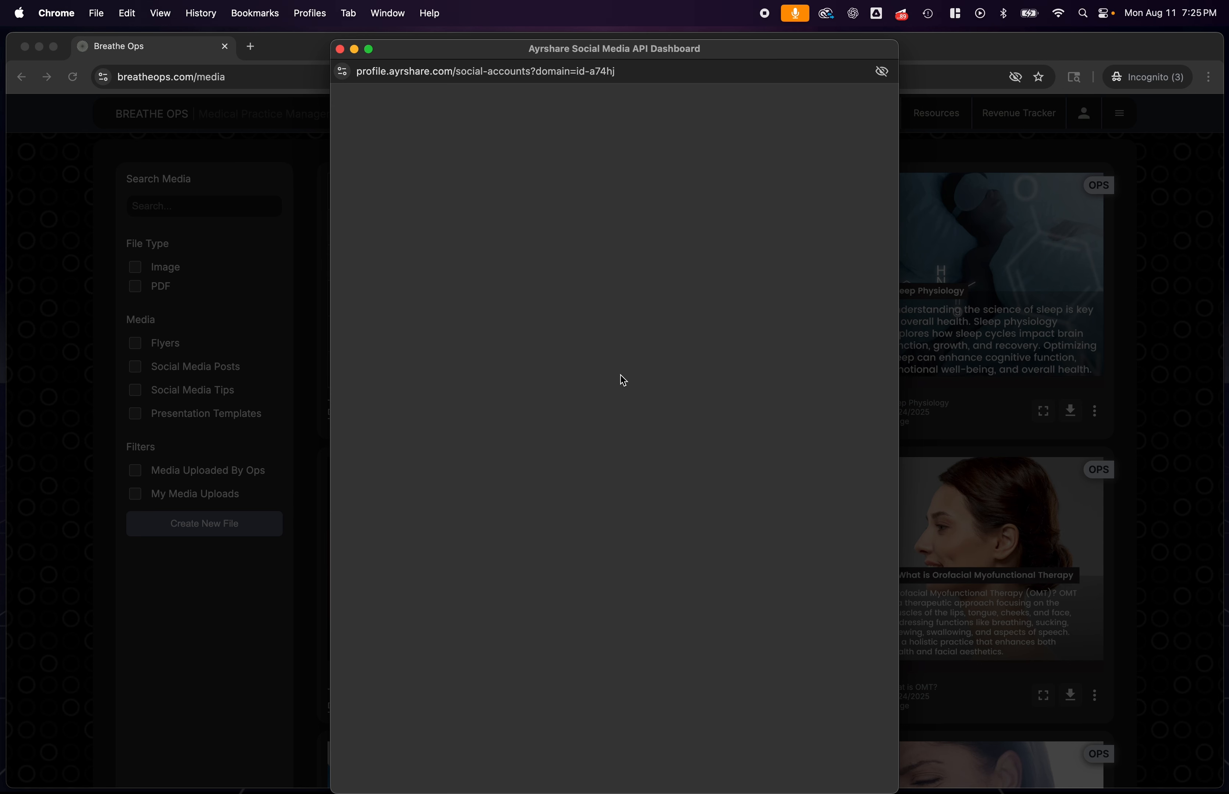
pyautogui.moveTo(513, 61)
pyautogui.mouseDown()
pyautogui.moveTo(1047, 78)
pyautogui.moveTo(605, 102)
pyautogui.moveTo(510, 76)
pyautogui.mouseUp()
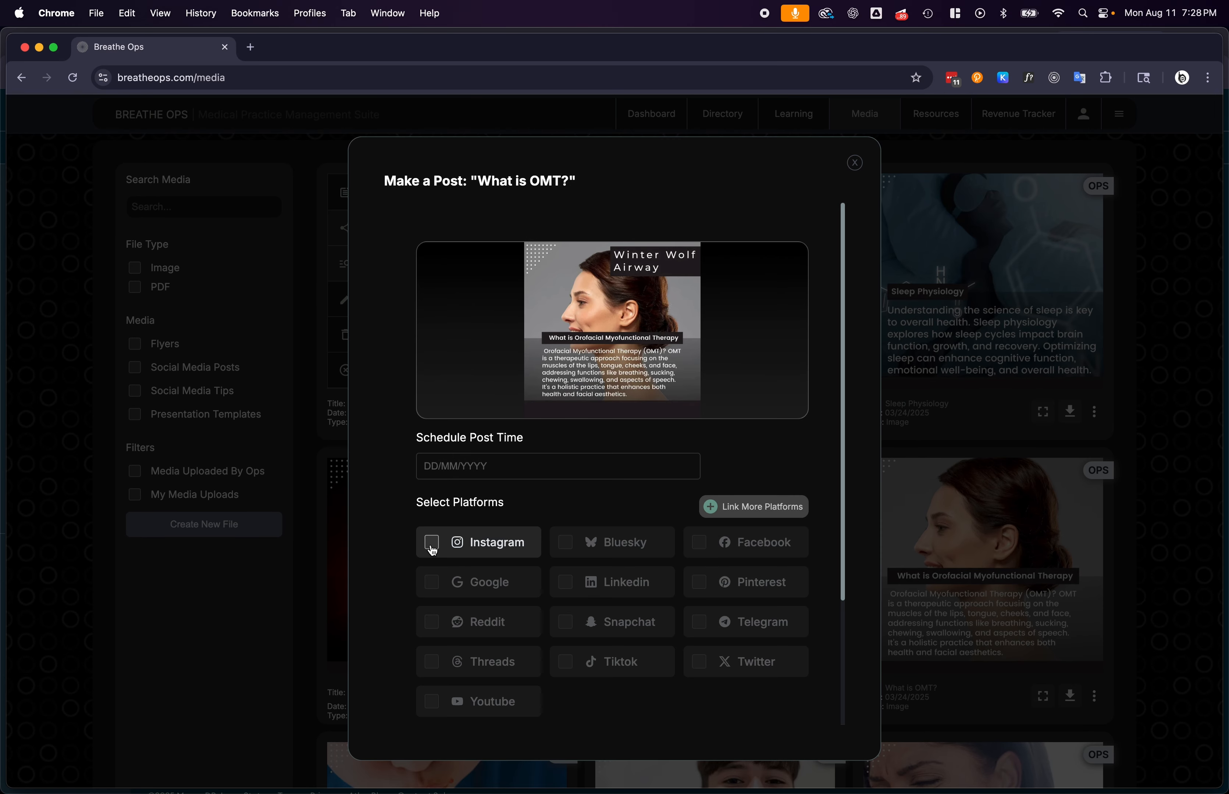
# Choose Instagram as the platform for the What is OMT? post and set its schedule time to 08/12/2025, 8:00 PM
pyautogui.click(424, 545)
pyautogui.click(419, 543)
pyautogui.click(433, 544)
pyautogui.click(442, 467)
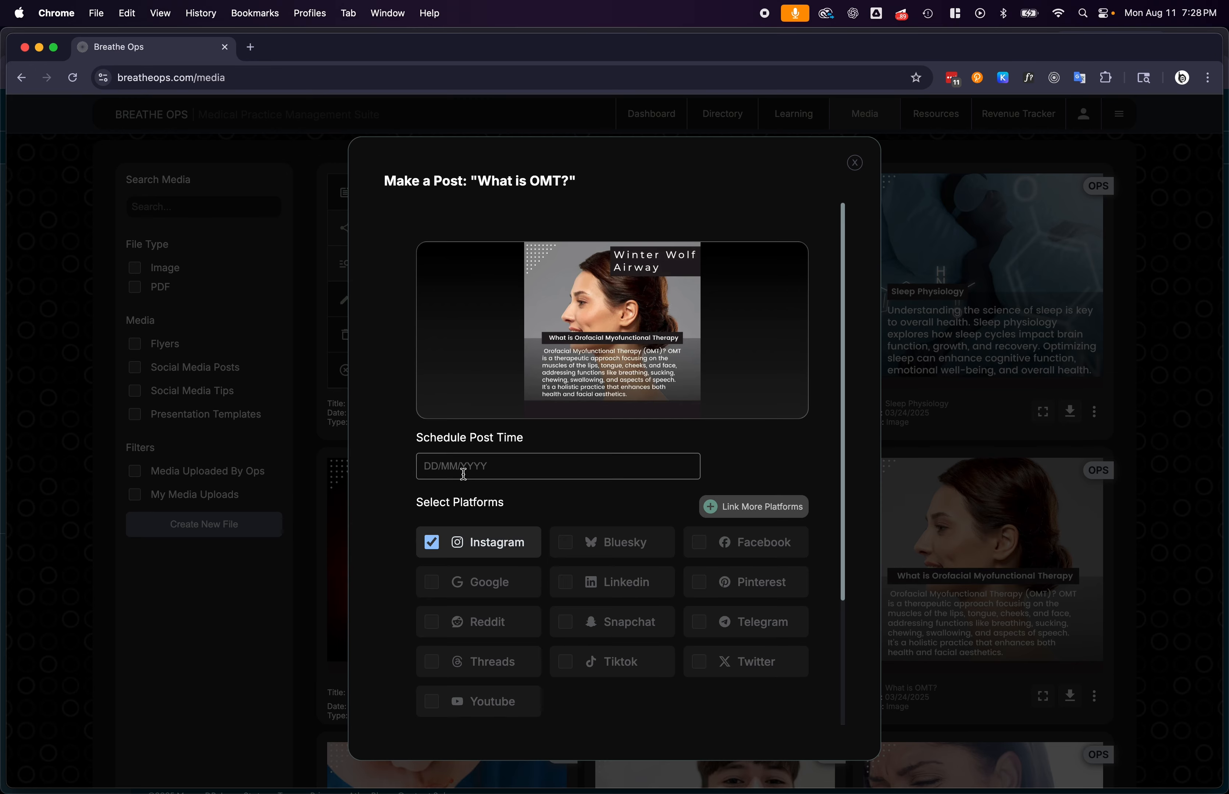
pyautogui.click(463, 473)
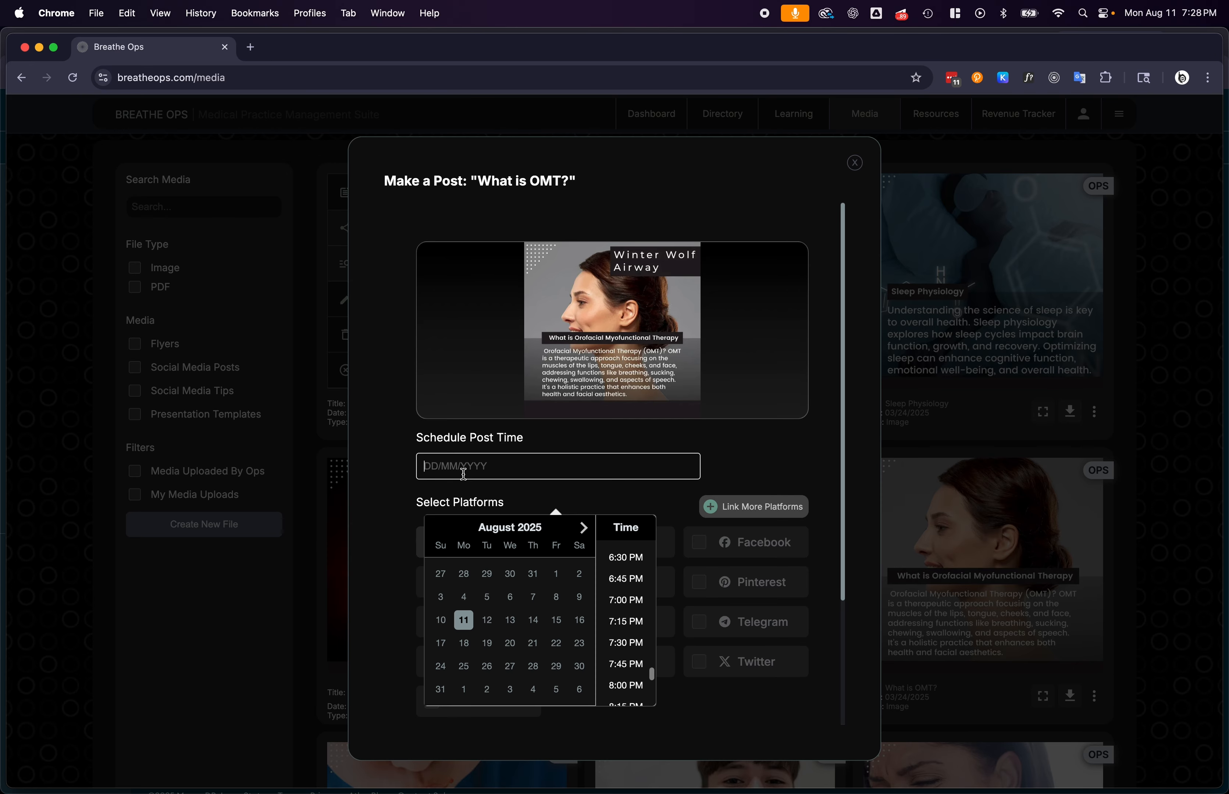
pyautogui.click(485, 622)
pyautogui.scroll(-1, 624, 621)
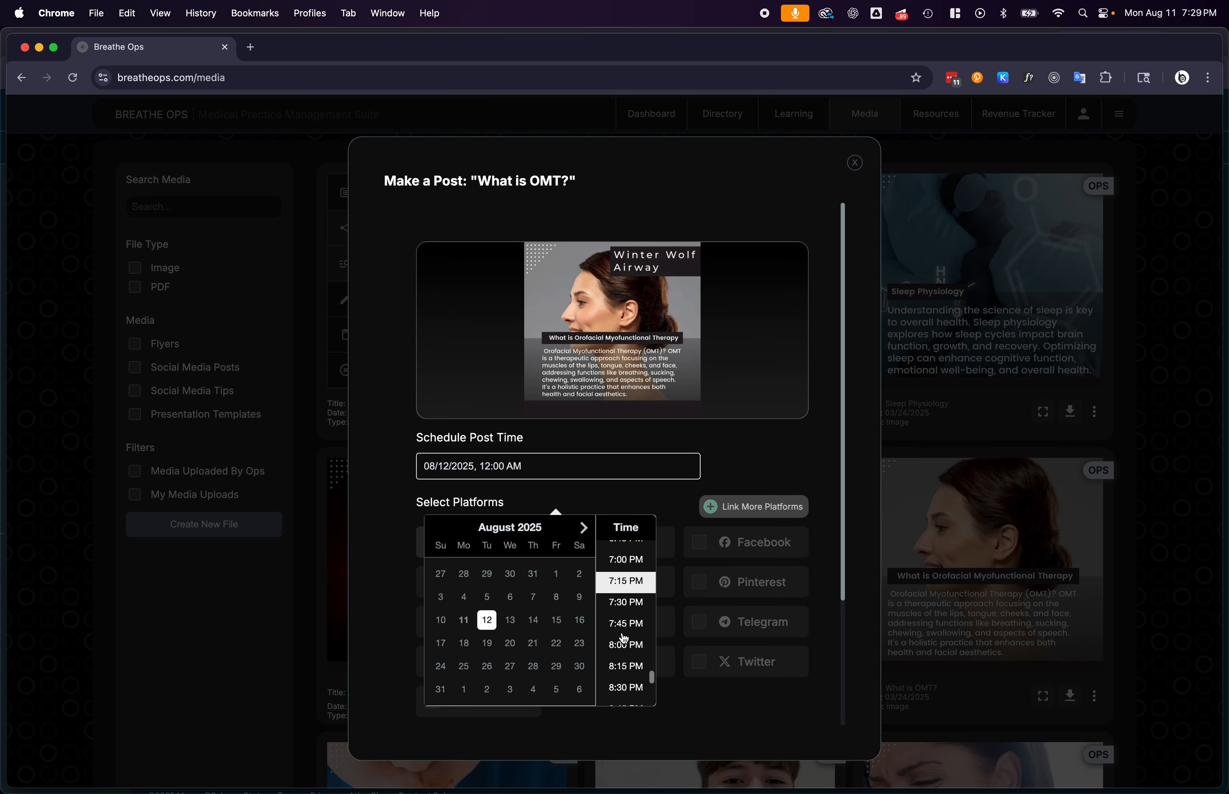
pyautogui.click(622, 644)
# Enter "Test" as the post content and preview the post, closing it without scheduling along with the card's options
pyautogui.scroll(-3, 631, 447)
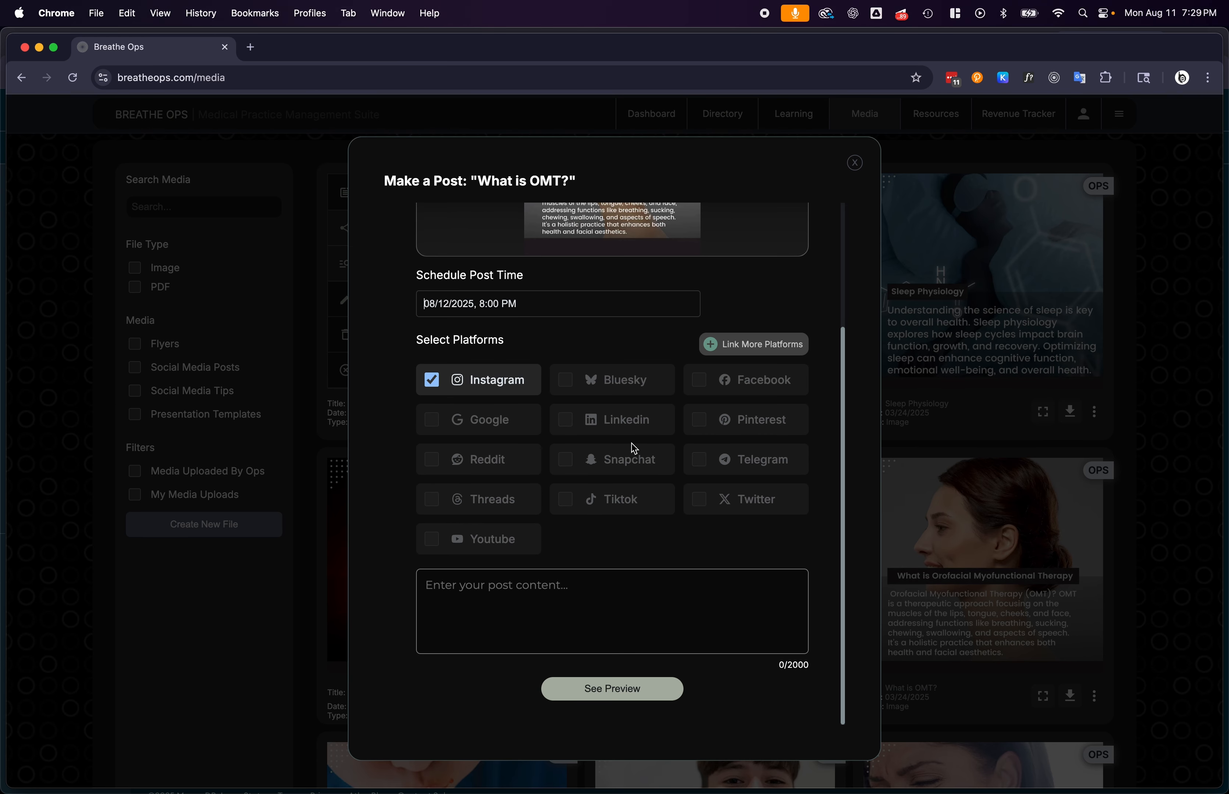
pyautogui.click(529, 588)
pyautogui.write('Test')
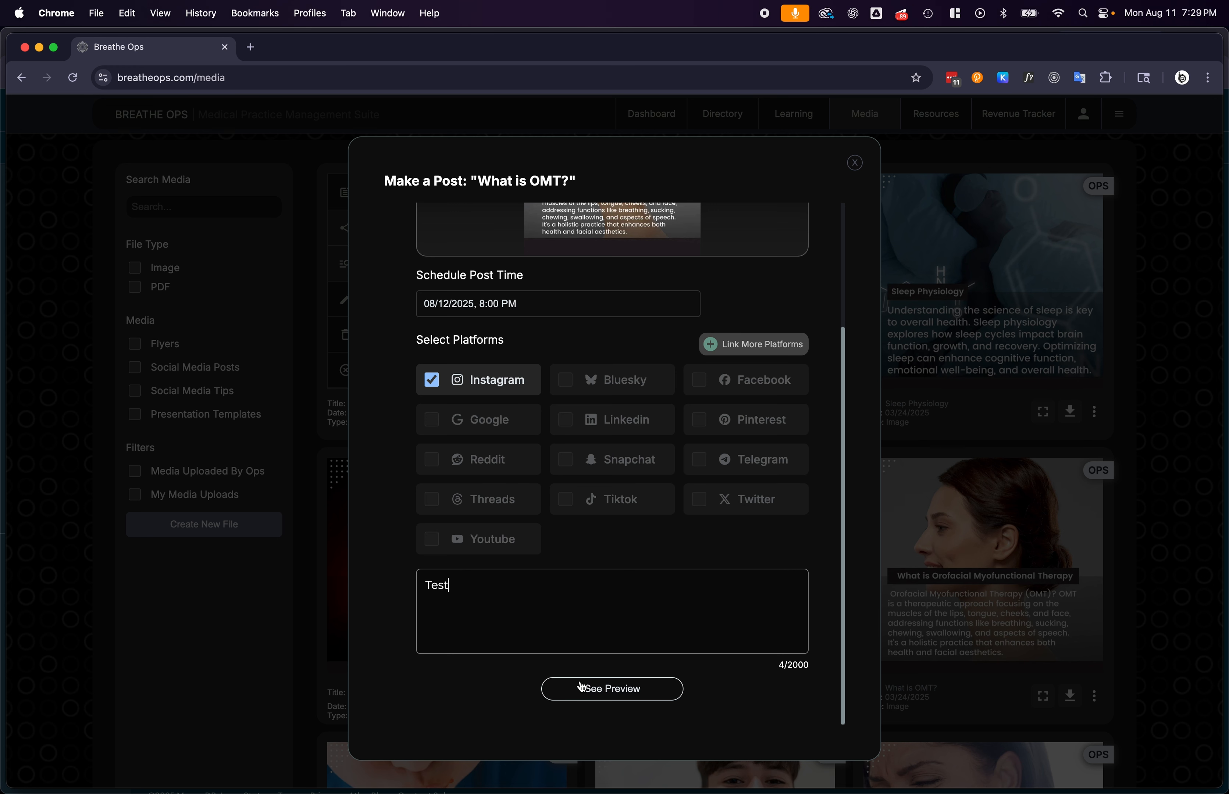
pyautogui.click(584, 688)
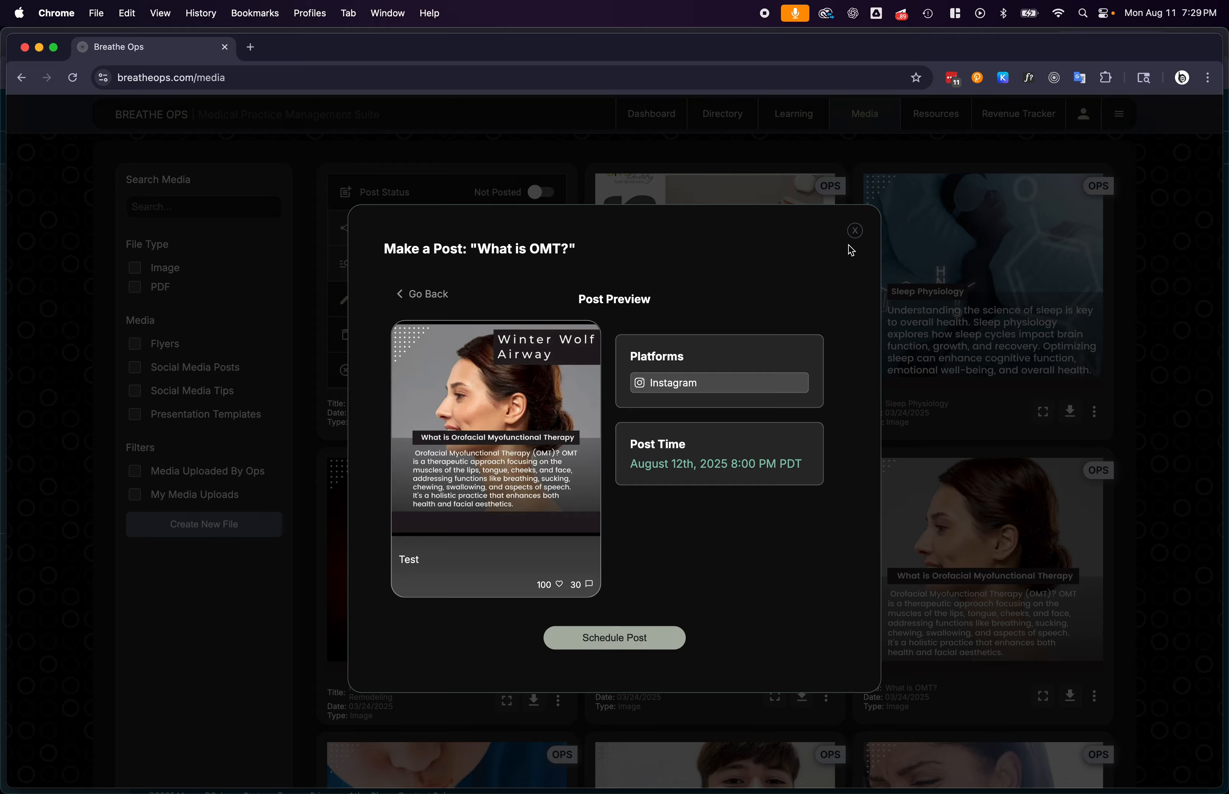
pyautogui.click(855, 230)
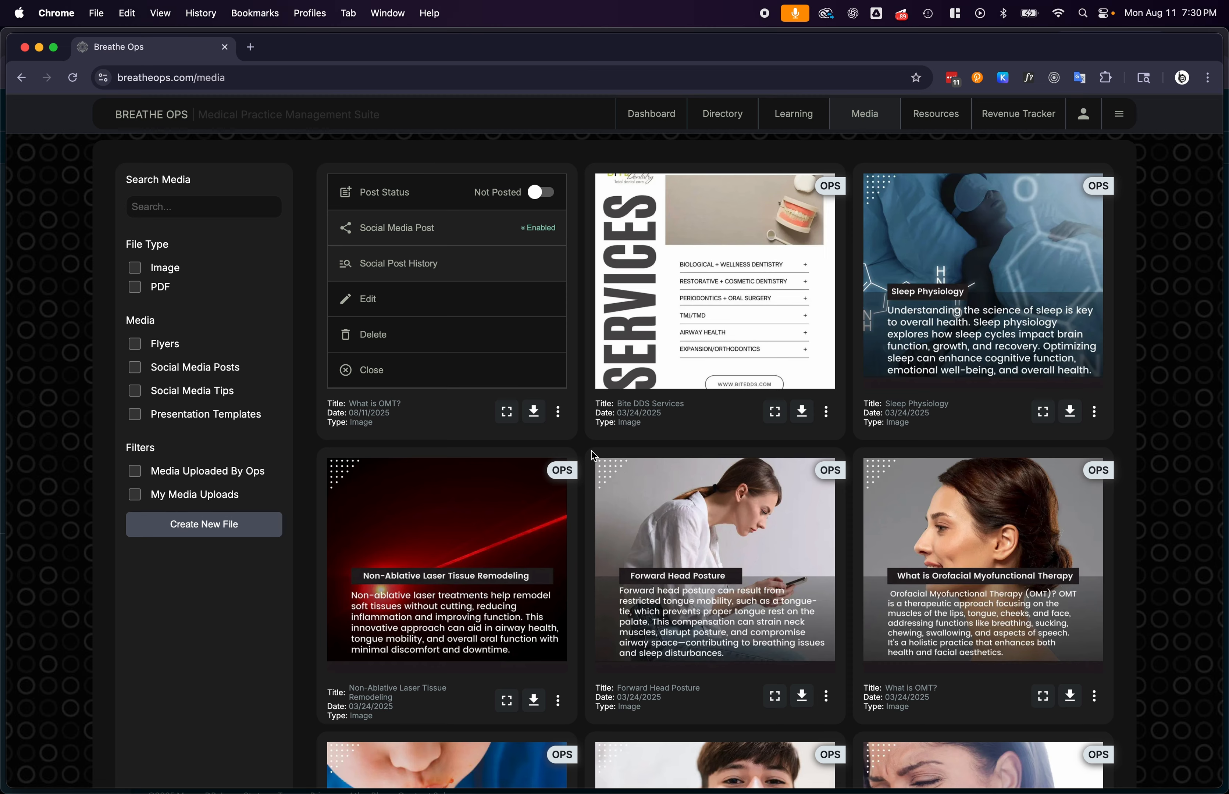
pyautogui.click(558, 412)
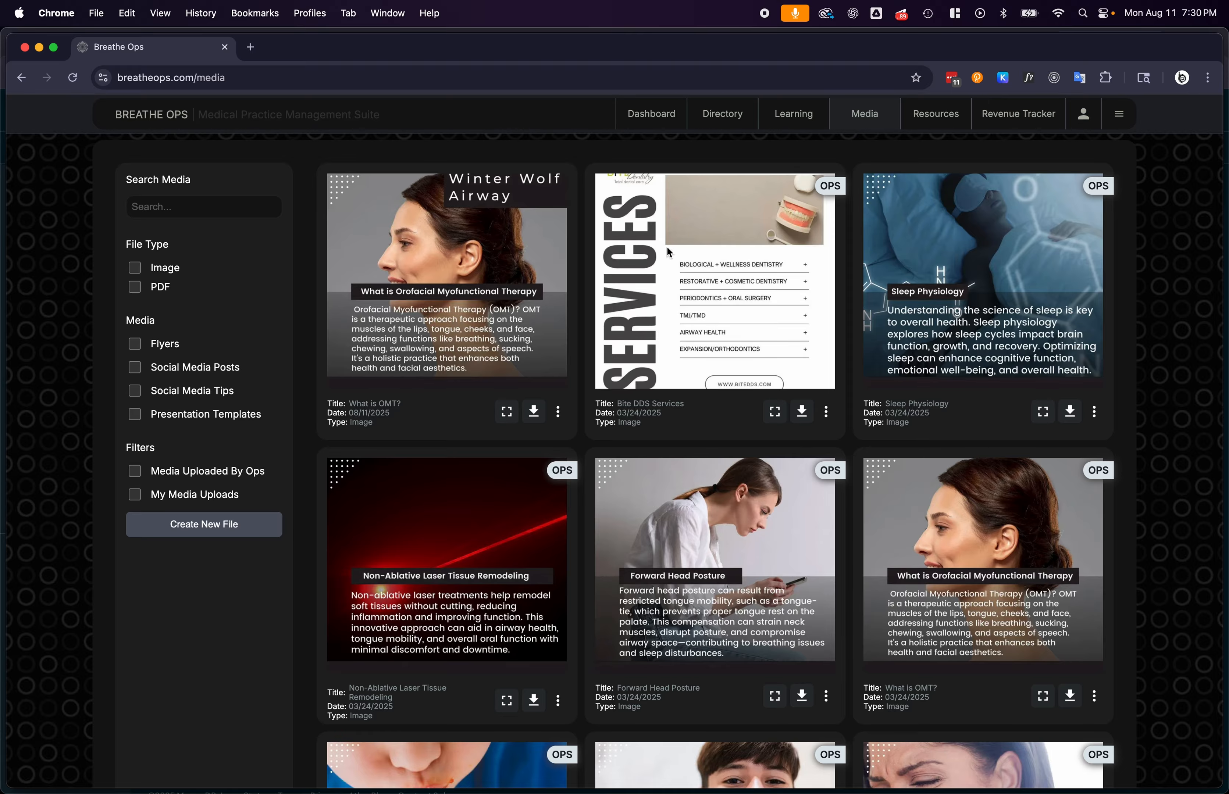
# Open the dashboard and look over its revenue snapshot, goals, team and learning sections
pyautogui.click(626, 122)
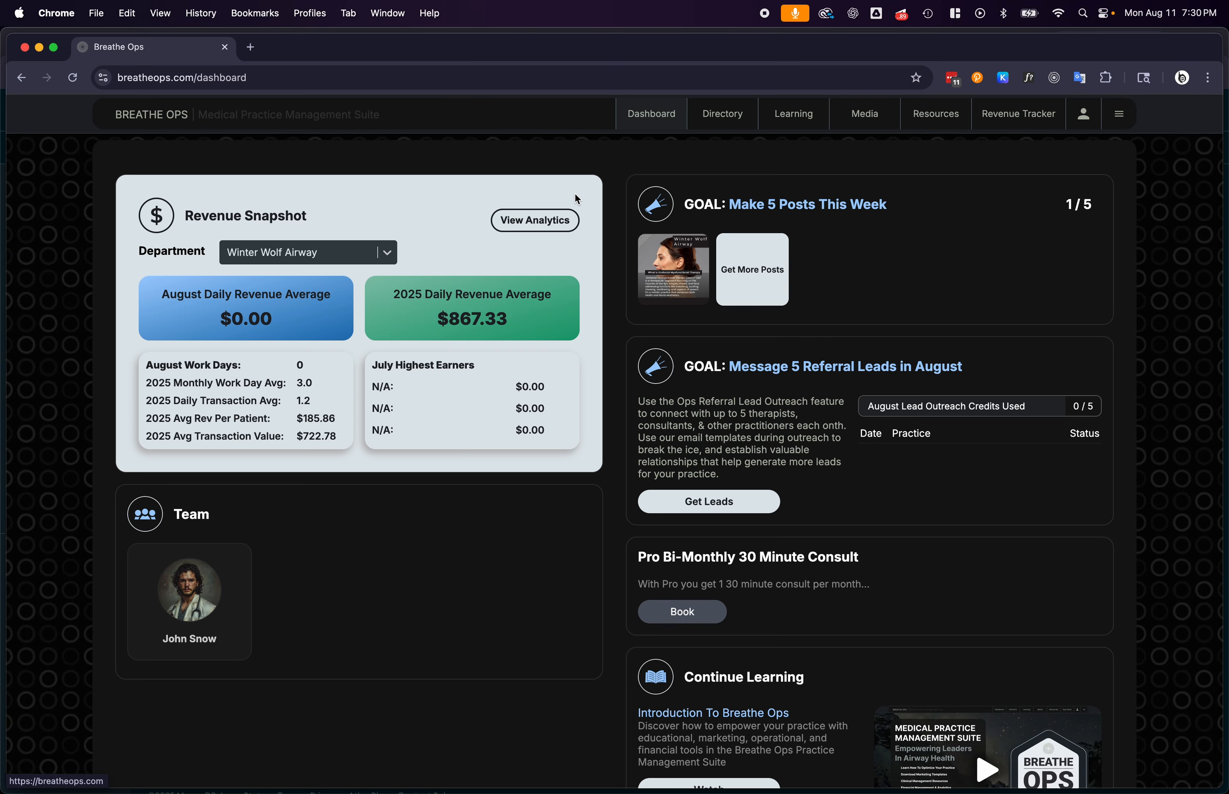
pyautogui.scroll(-10, 574, 192)
pyautogui.scroll(1, 575, 195)
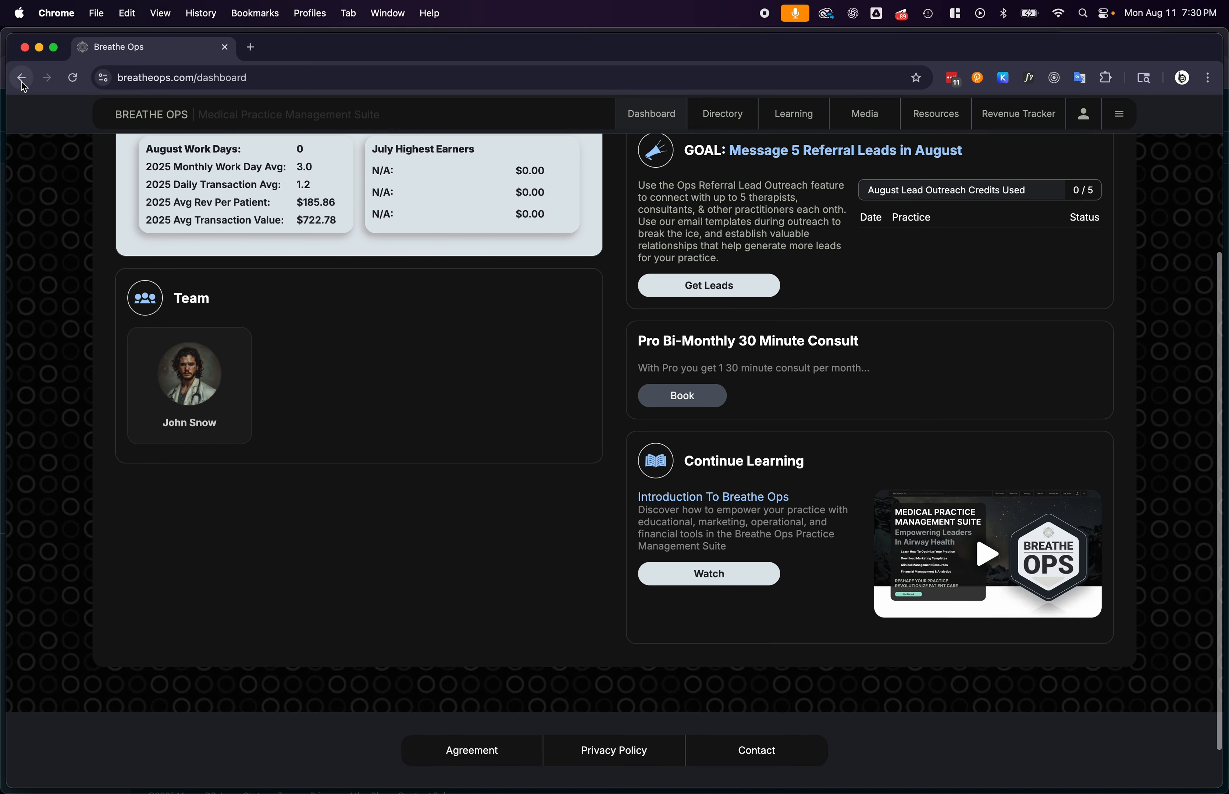
# Look through the Breathe Ops home page down to Additional Solutions and Contact, and return to the media library
pyautogui.click(135, 123)
pyautogui.scroll(-15, 275, 248)
pyautogui.scroll(-20, 275, 247)
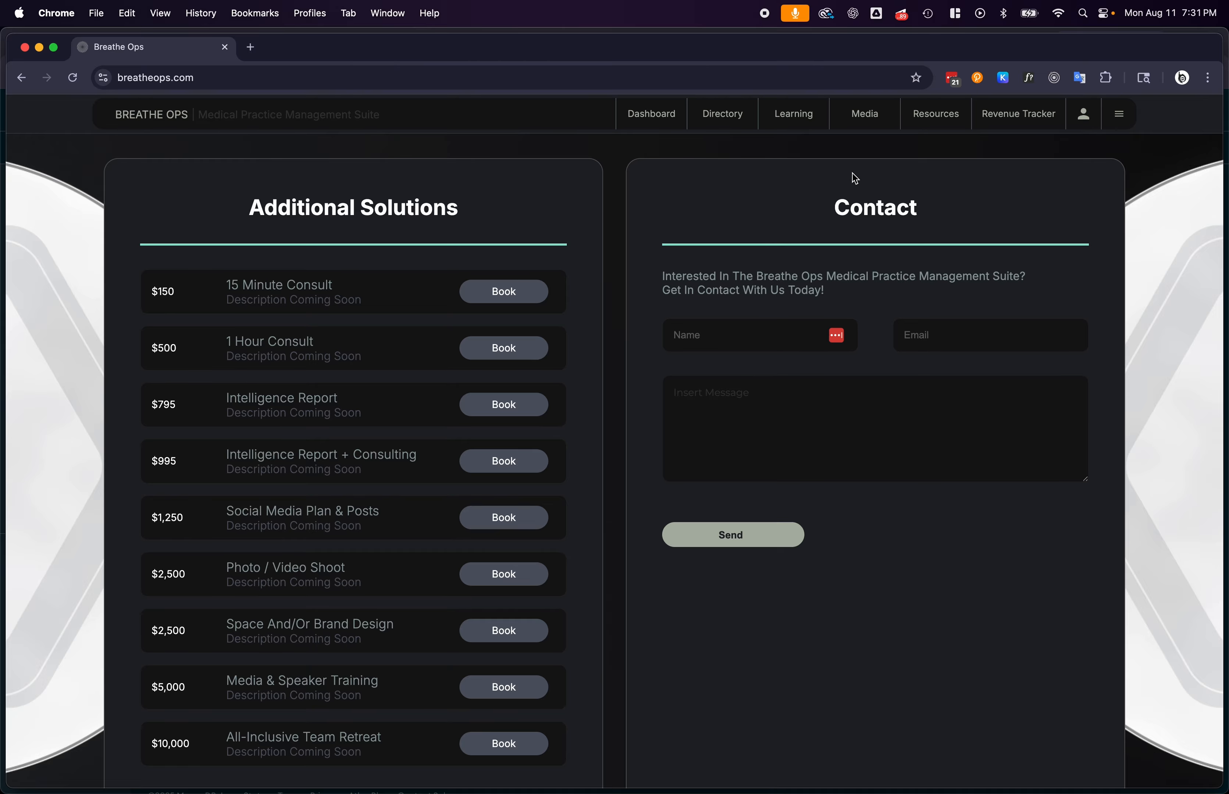
pyautogui.click(868, 113)
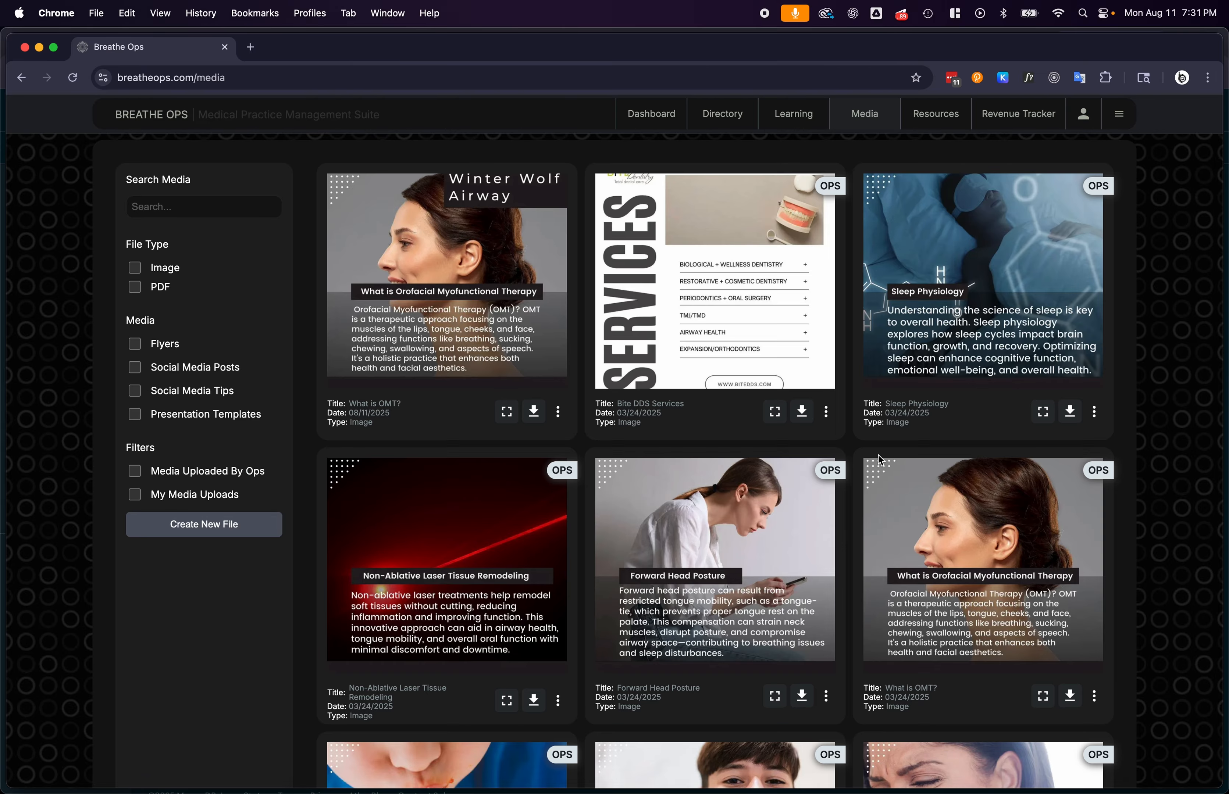